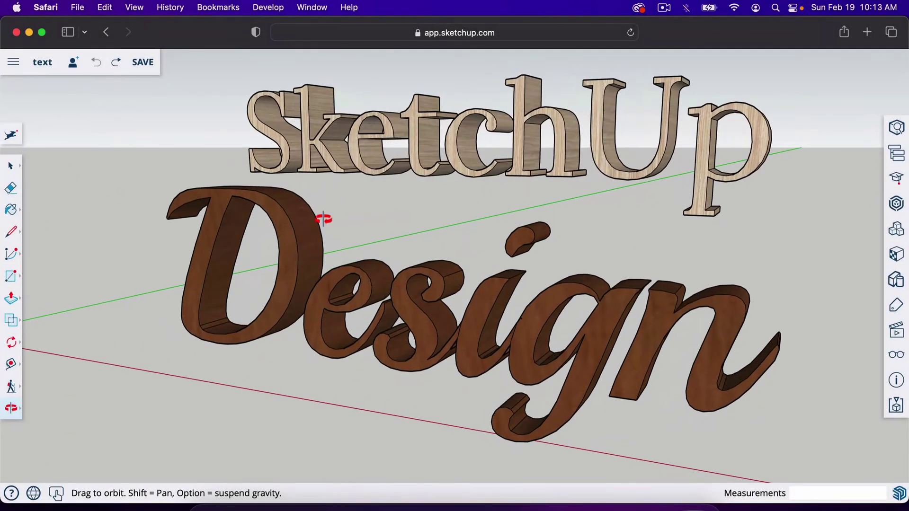
- Orbit around the wooden 'SketchUp' and 'Design' text to a side-on view, then return to Select
{"action": "left_click_drag", "start_coordinate": [323, 219], "coordinate": [470, 218]}
{"action": "mouse_move", "coordinate": [318, 235]}
{"action": "left_mouse_down"}
{"action": "mouse_move", "coordinate": [426, 233]}
{"action": "mouse_move", "coordinate": [408, 251]}
{"action": "mouse_move", "coordinate": [487, 233]}
{"action": "mouse_move", "coordinate": [558, 260]}
{"action": "mouse_move", "coordinate": [470, 270]}
{"action": "mouse_move", "coordinate": [617, 231]}
{"action": "mouse_move", "coordinate": [371, 248]}
{"action": "mouse_move", "coordinate": [335, 237]}
{"action": "left_mouse_up"}
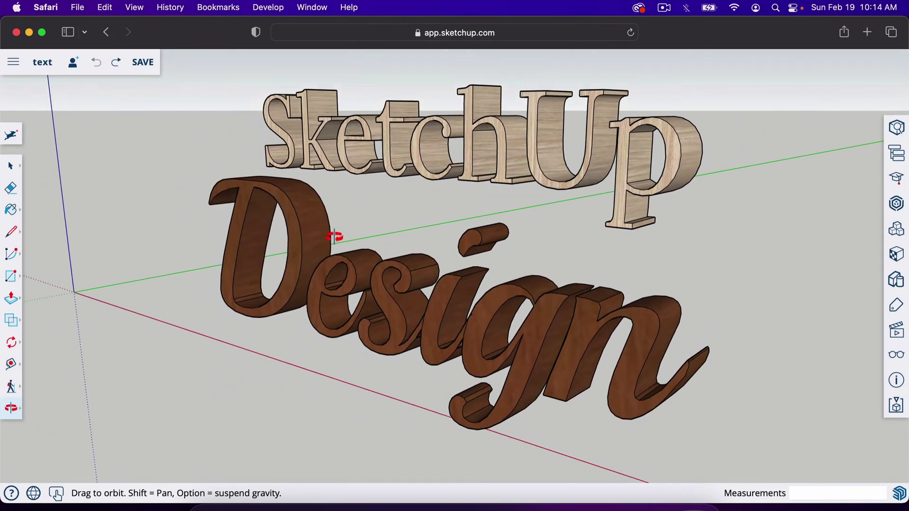
{"action": "left_click_drag", "start_coordinate": [422, 243], "coordinate": [371, 243]}
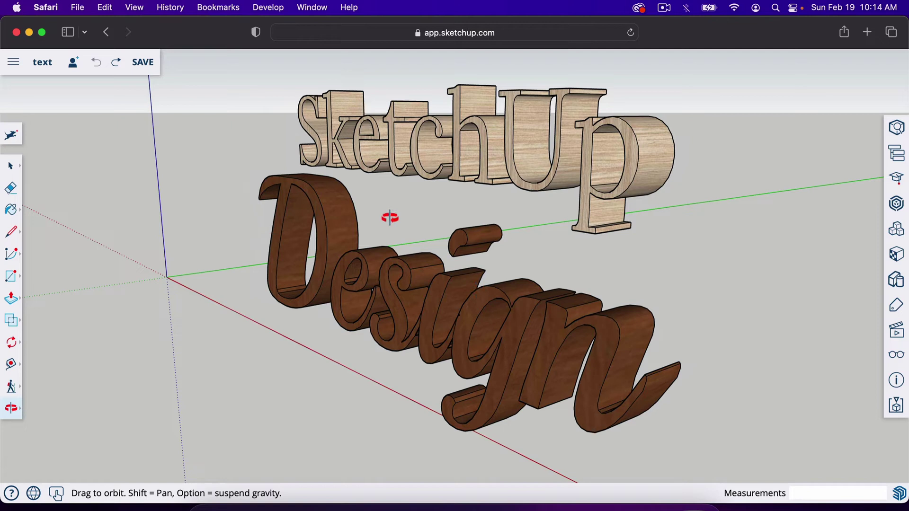
{"action": "key", "text": "space"}
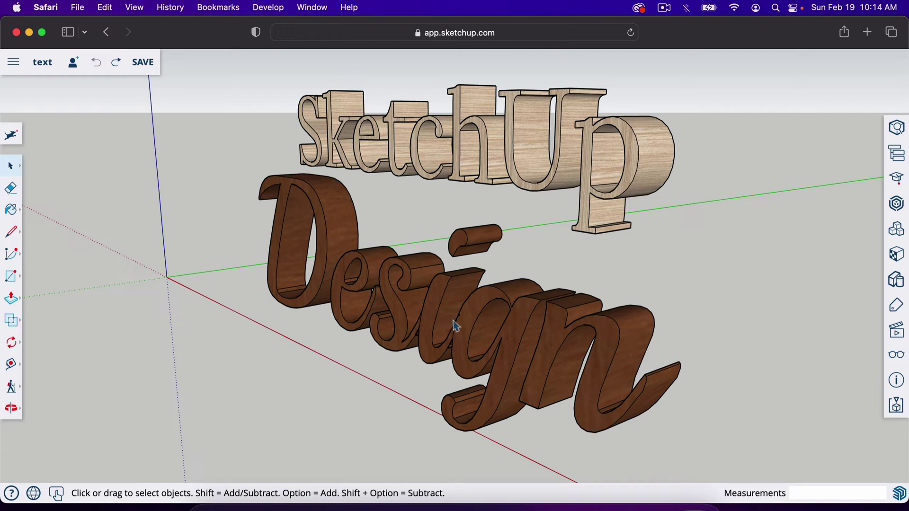
- Delete the dark-wood 'Design' text, then the light-wood 'SketchUp' text
{"action": "left_click", "coordinate": [552, 351]}
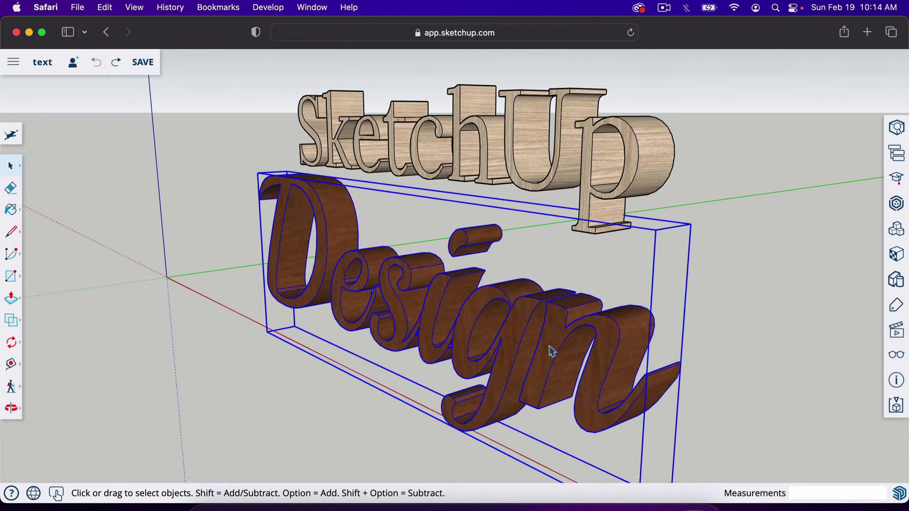
{"action": "key", "text": "Delete"}
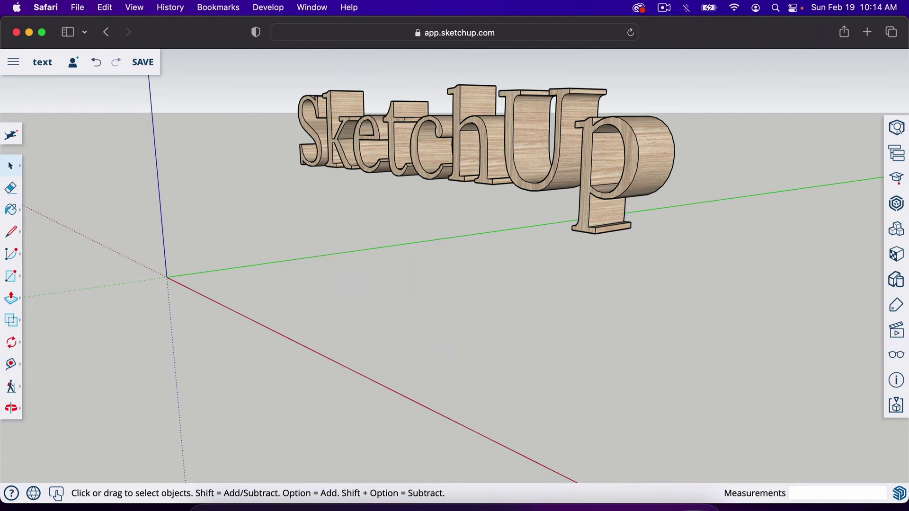
{"action": "left_click", "coordinate": [491, 150]}
{"action": "key", "text": "Delete"}
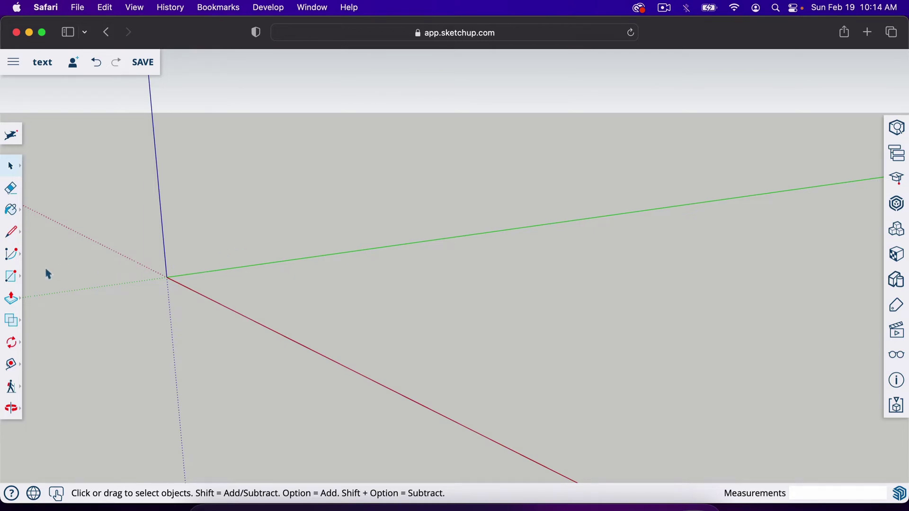
- Set up 3D Text 'SketchUp' in Lora Regular, 1' high, filled, with a 6" extrusion
{"action": "left_click", "coordinate": [12, 282]}
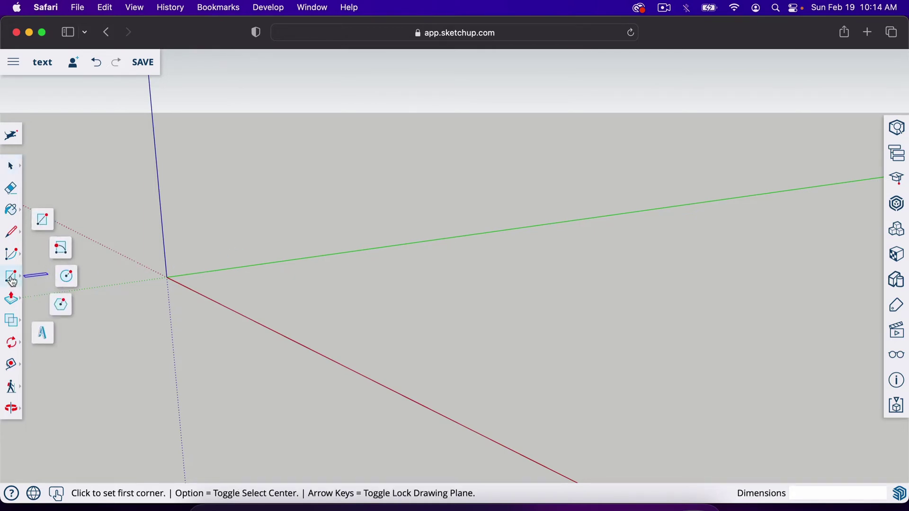
{"action": "left_click", "coordinate": [44, 334]}
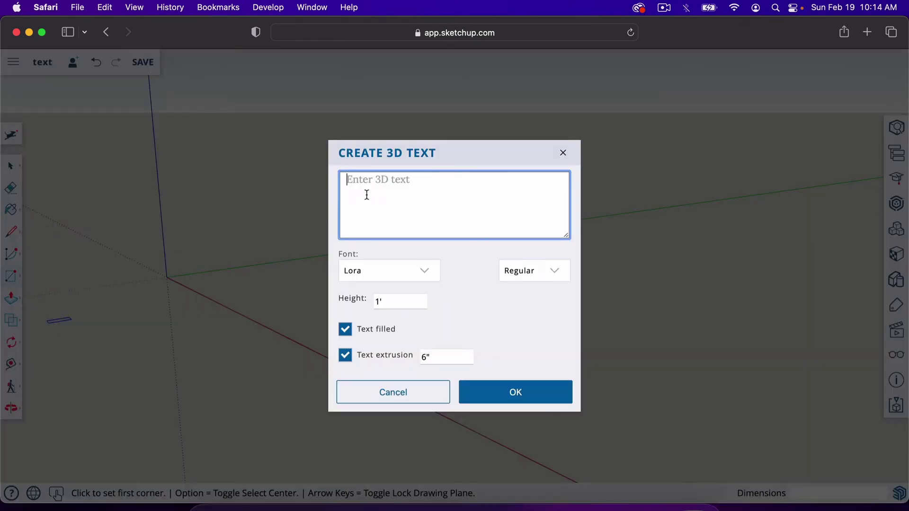
{"action": "type", "text": "SketchUp"}
{"action": "left_click", "coordinate": [347, 331]}
{"action": "left_click", "coordinate": [347, 332]}
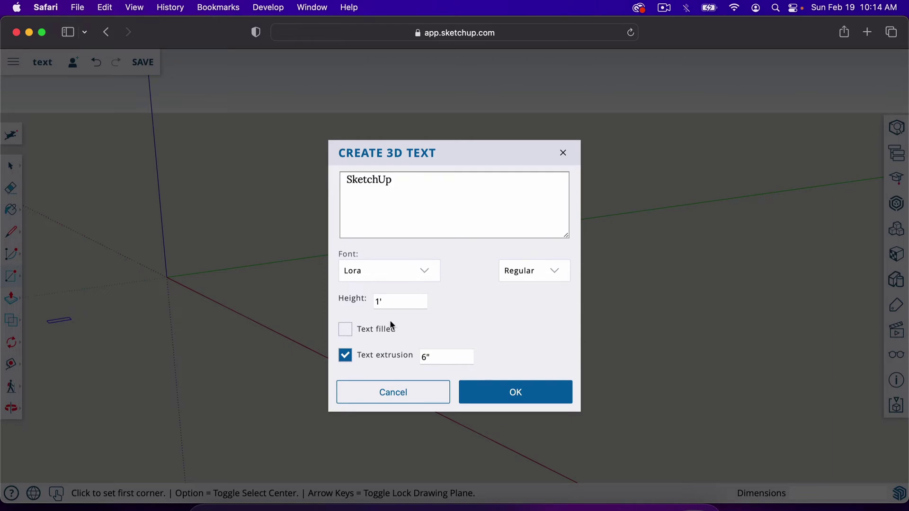
{"action": "left_click", "coordinate": [351, 335]}
- Confirm the 3D text and place 'SketchUp' at the origin along the red axis
{"action": "left_click", "coordinate": [504, 388]}
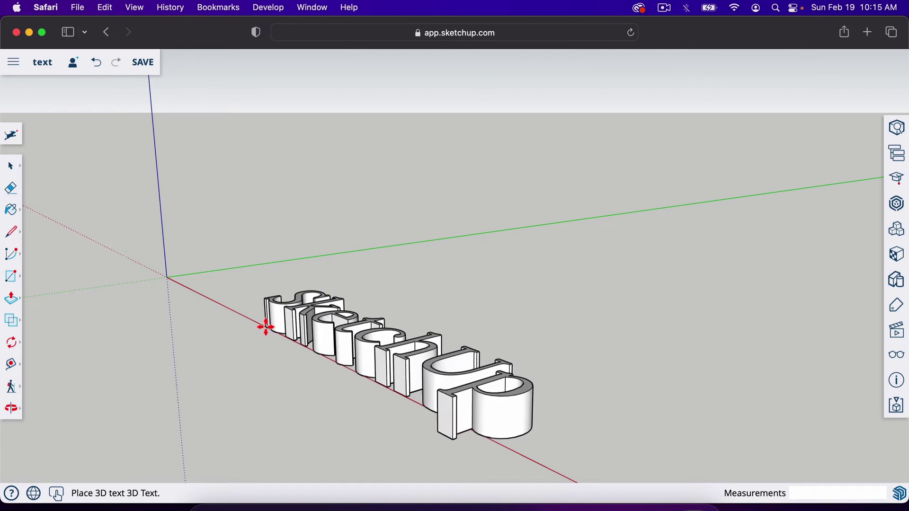
{"action": "left_click", "coordinate": [266, 327]}
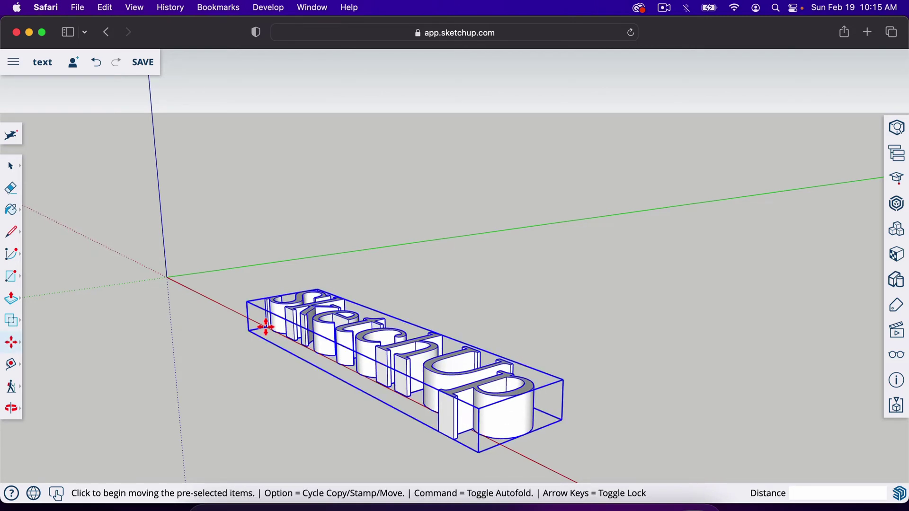
{"action": "scroll", "coordinate": [291, 400], "scroll_direction": "down", "scroll_amount": 3}
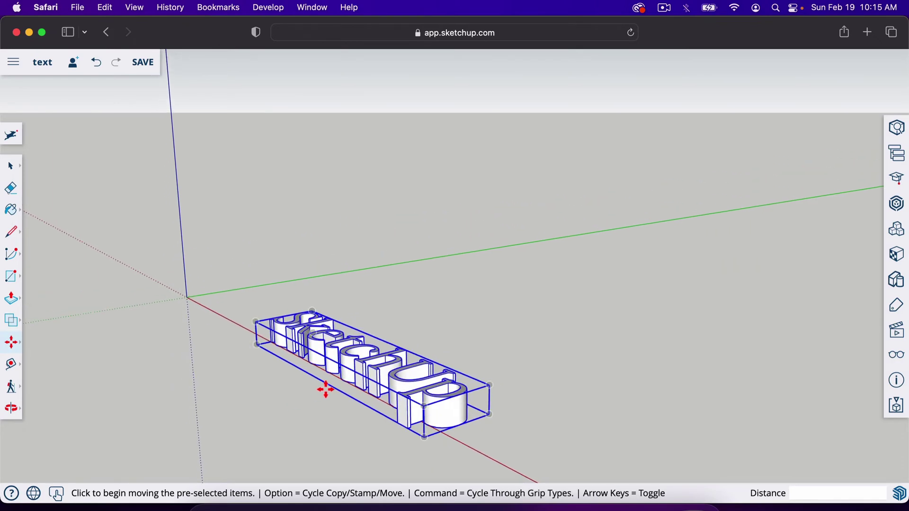
- Orbit to a low view around the text and select the 'SketchUp' text group
{"action": "key", "text": "o"}
{"action": "left_click_drag", "start_coordinate": [331, 396], "coordinate": [450, 391]}
{"action": "key", "text": "space"}
{"action": "left_click", "coordinate": [516, 292]}
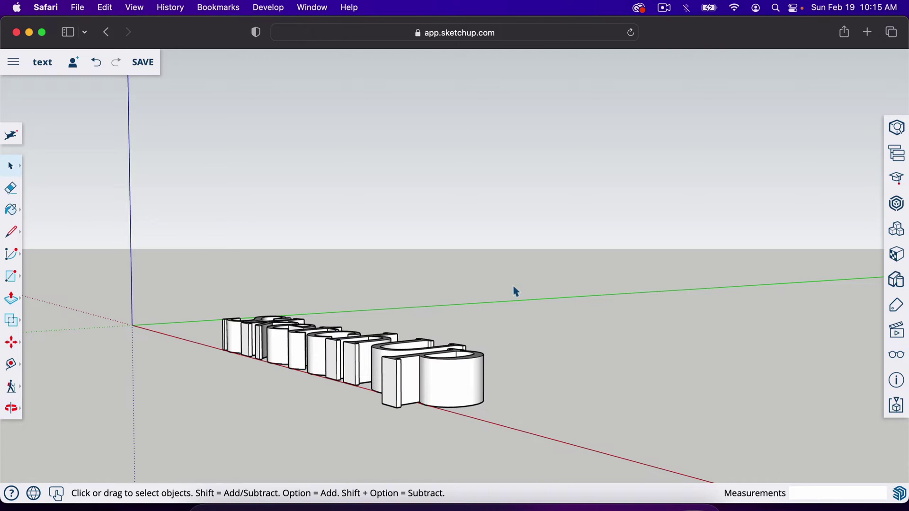
{"action": "left_click", "coordinate": [457, 380]}
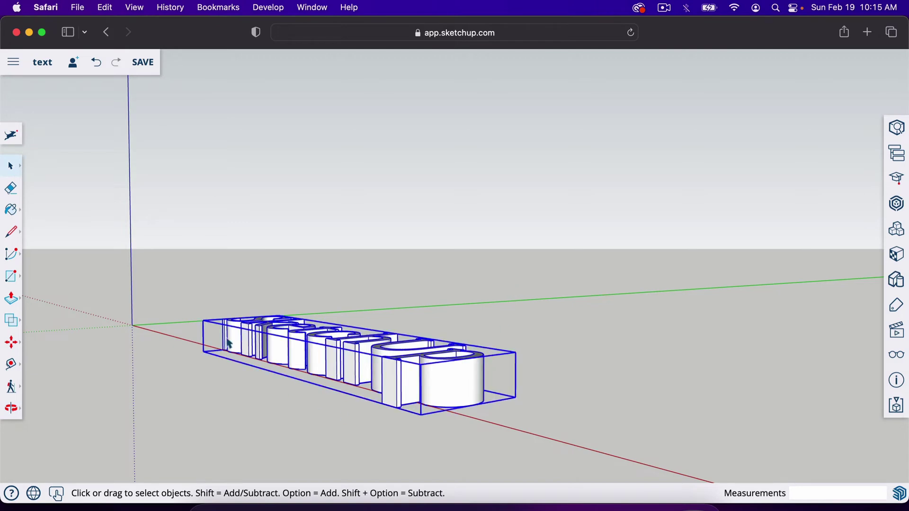
{"action": "middle_click_drag", "start_coordinate": [438, 386], "coordinate": [468, 424]}
{"action": "key", "text": "o"}
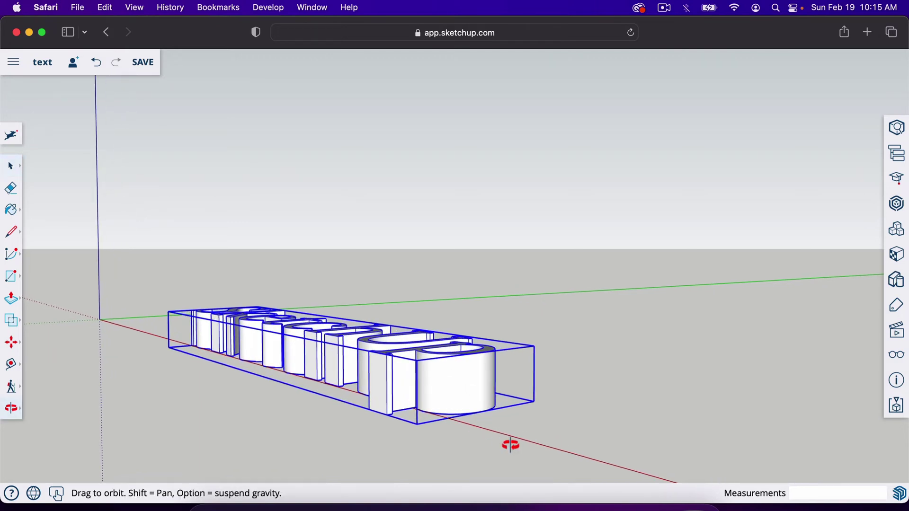
{"action": "left_click_drag", "start_coordinate": [512, 444], "coordinate": [436, 435]}
{"action": "scroll", "coordinate": [390, 398], "scroll_direction": "up", "scroll_amount": 5}
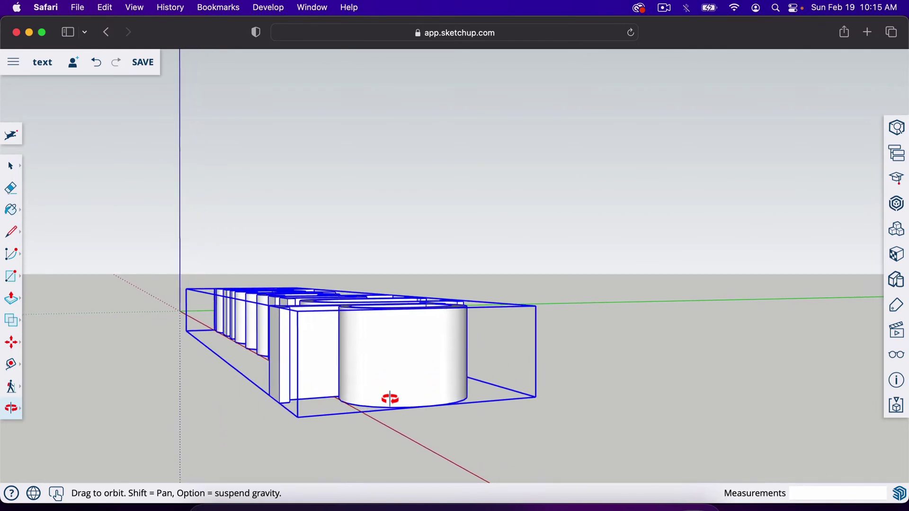
{"action": "left_click_drag", "start_coordinate": [378, 397], "coordinate": [383, 397]}
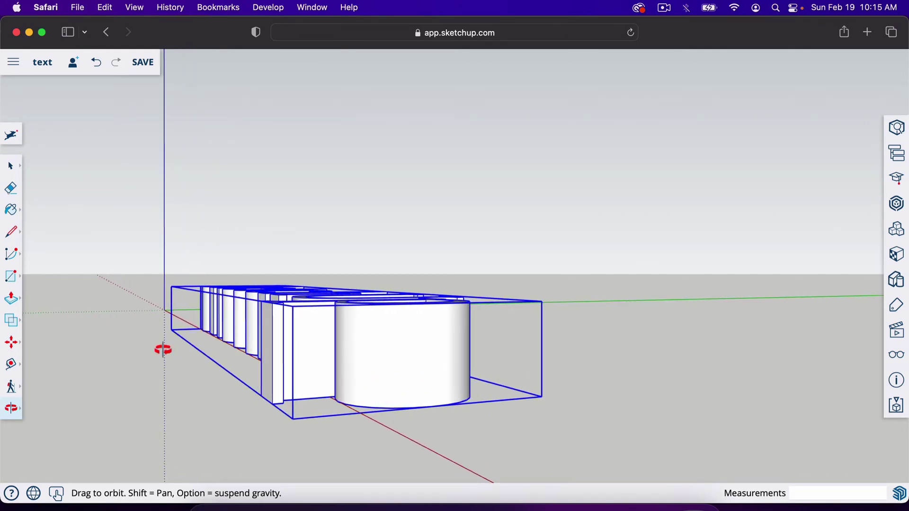
- Start rotating the selected text with its rotation plane locked to the red axis
{"action": "left_click", "coordinate": [13, 348]}
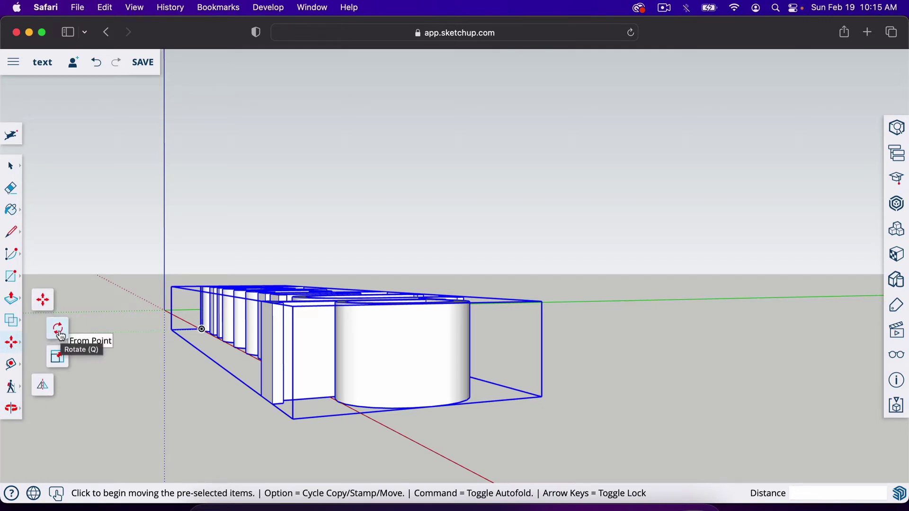
{"action": "key", "text": "space"}
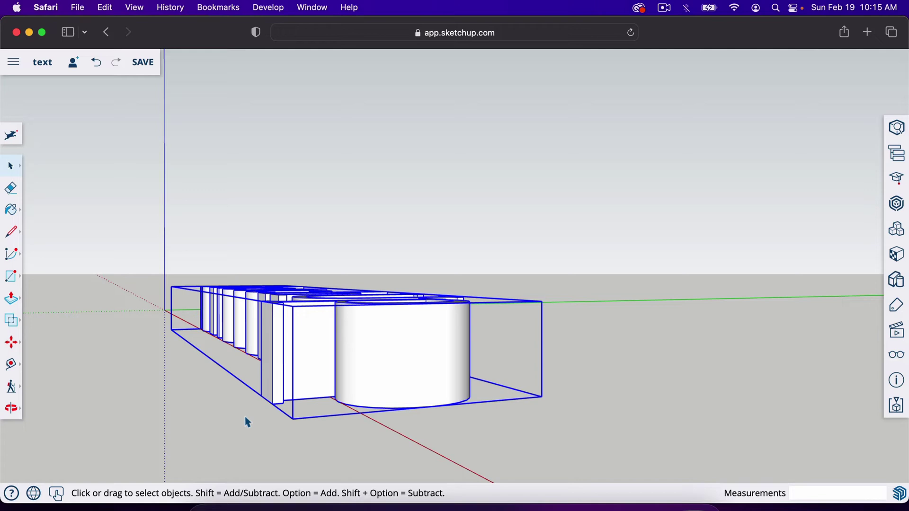
{"action": "key", "text": "q"}
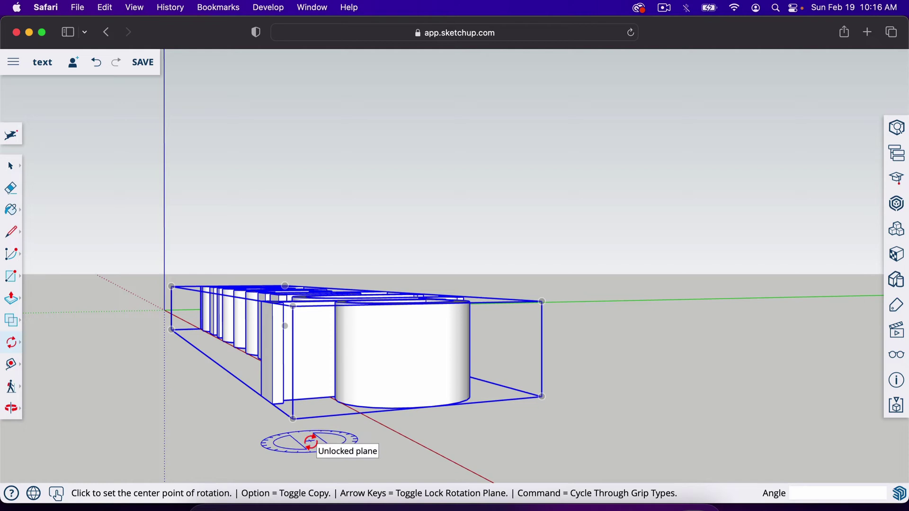
{"action": "key", "text": "Right"}
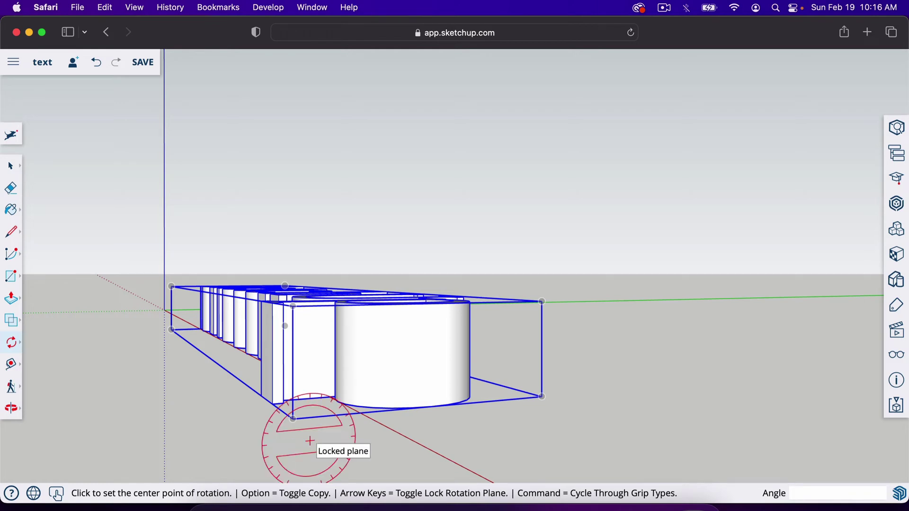
{"action": "key", "text": "Left"}
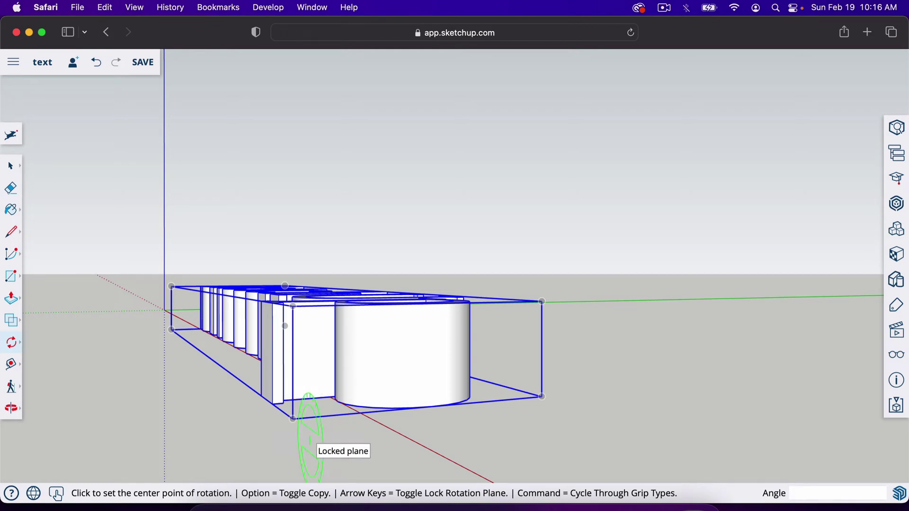
{"action": "key", "text": "Up"}
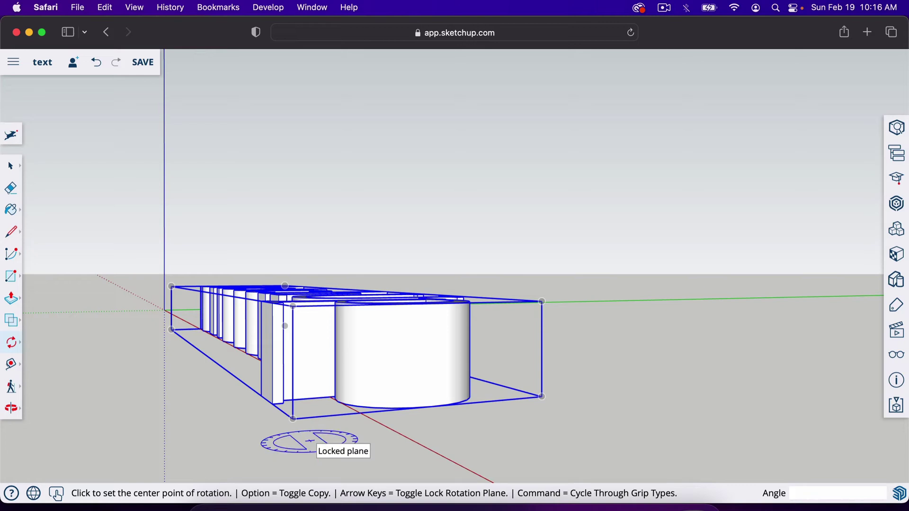
{"action": "key", "text": "Right"}
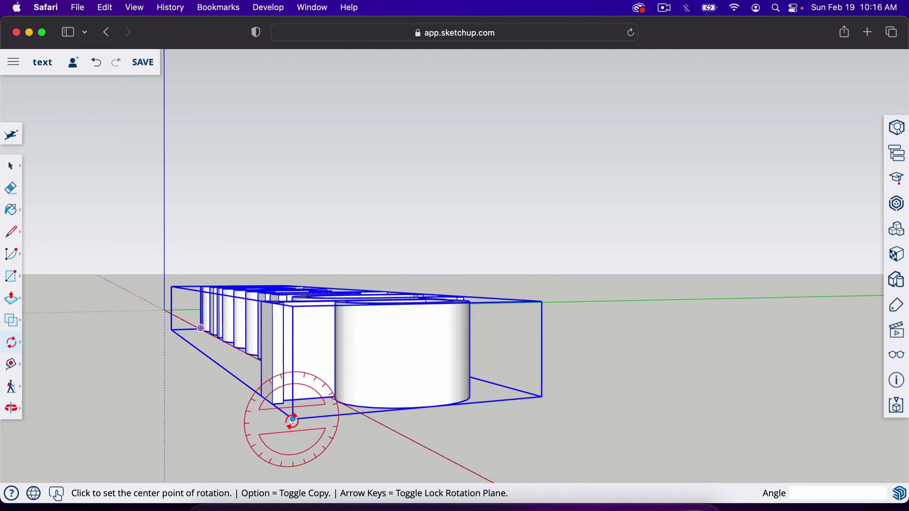
- Rotate the 'SketchUp' text 90° about its bottom corner so it stands upright
{"action": "left_click", "coordinate": [292, 420]}
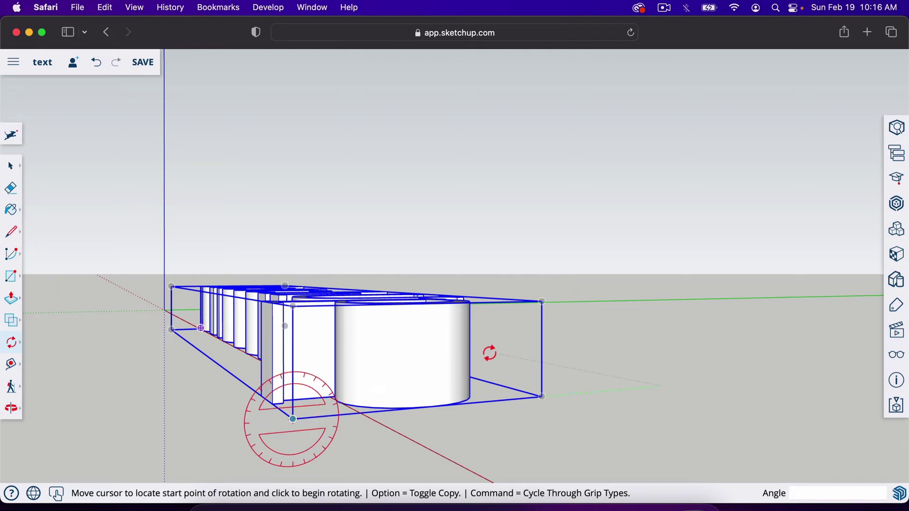
{"action": "left_click", "coordinate": [542, 302]}
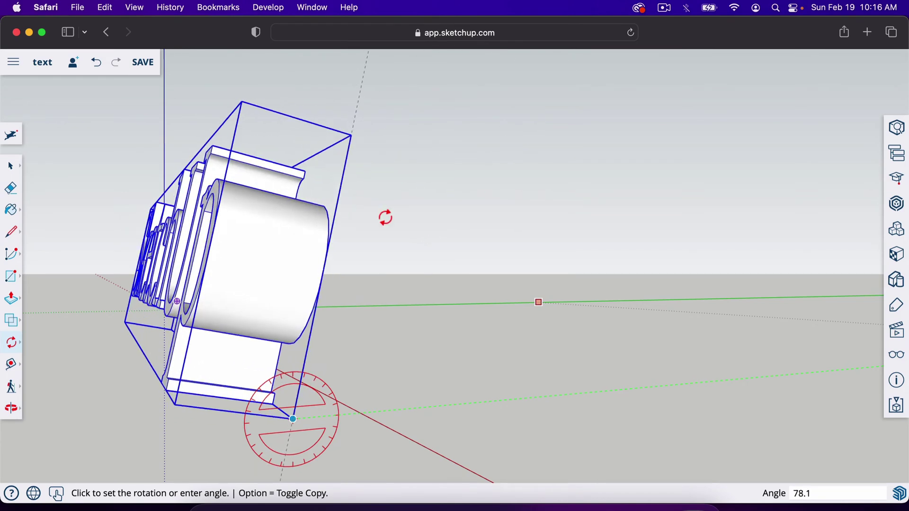
{"action": "type", "text": "90"}
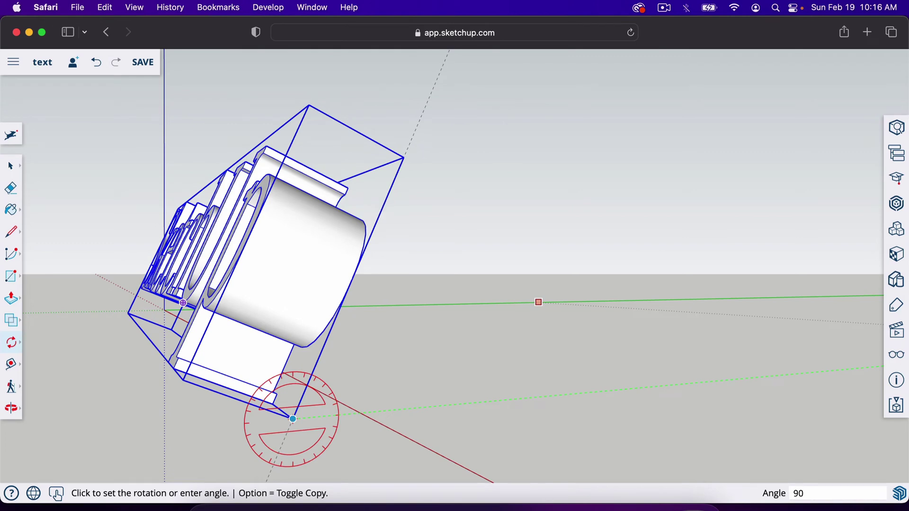
{"action": "key", "text": "Return"}
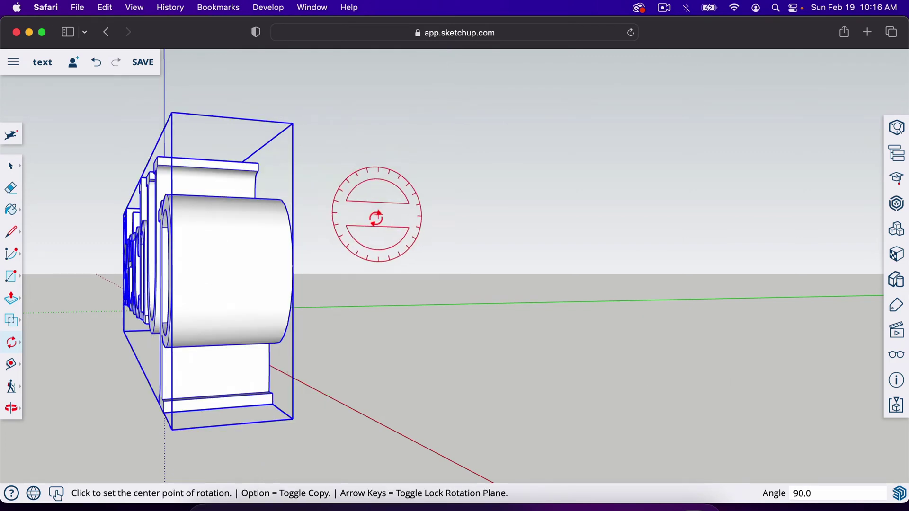
{"action": "key", "text": "o"}
{"action": "mouse_move", "coordinate": [365, 227]}
{"action": "left_mouse_down"}
{"action": "mouse_move", "coordinate": [473, 223]}
{"action": "mouse_move", "coordinate": [447, 294]}
{"action": "left_mouse_up"}
{"action": "scroll", "coordinate": [473, 224], "scroll_direction": "down", "scroll_amount": 5}
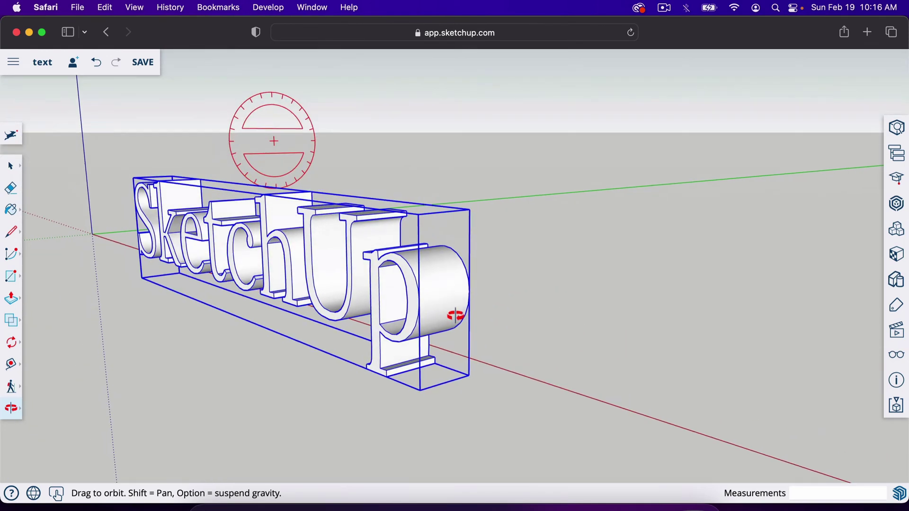
{"action": "left_click_drag", "start_coordinate": [349, 339], "coordinate": [399, 335]}
{"action": "key", "text": "space"}
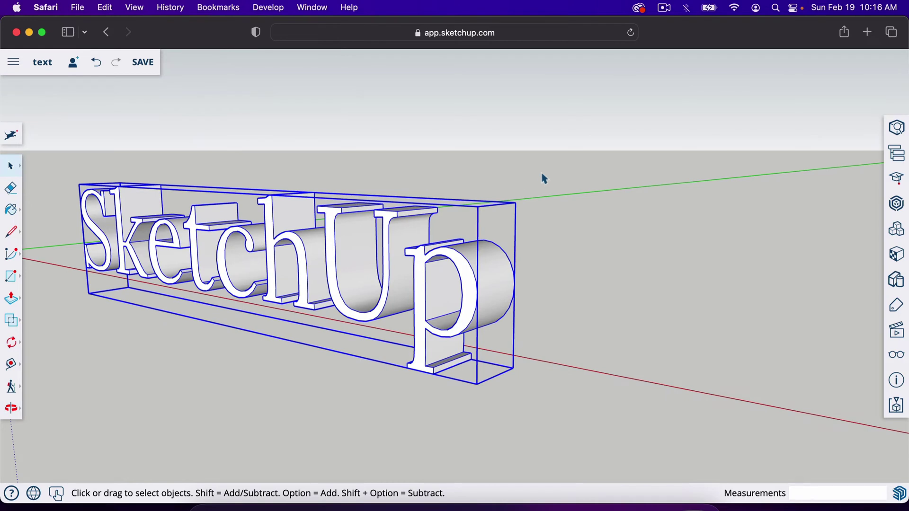
{"action": "left_click", "coordinate": [557, 178]}
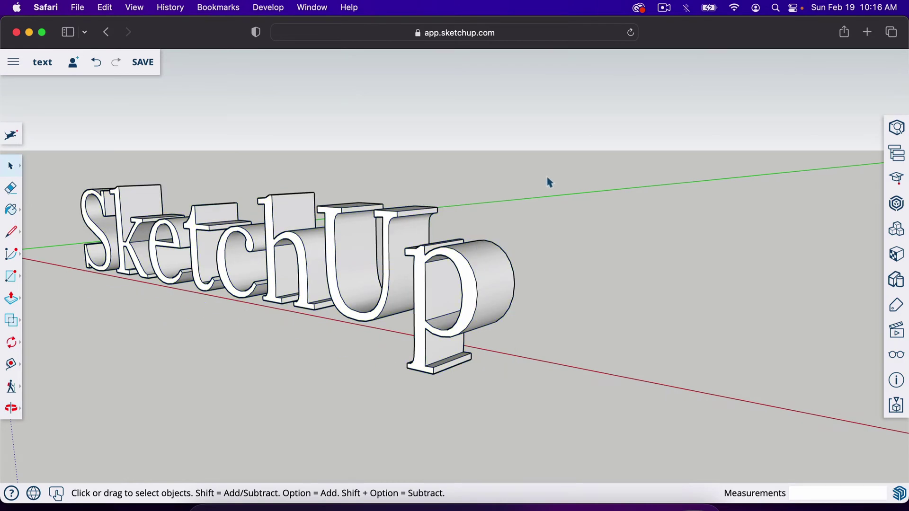
{"action": "left_click", "coordinate": [396, 254]}
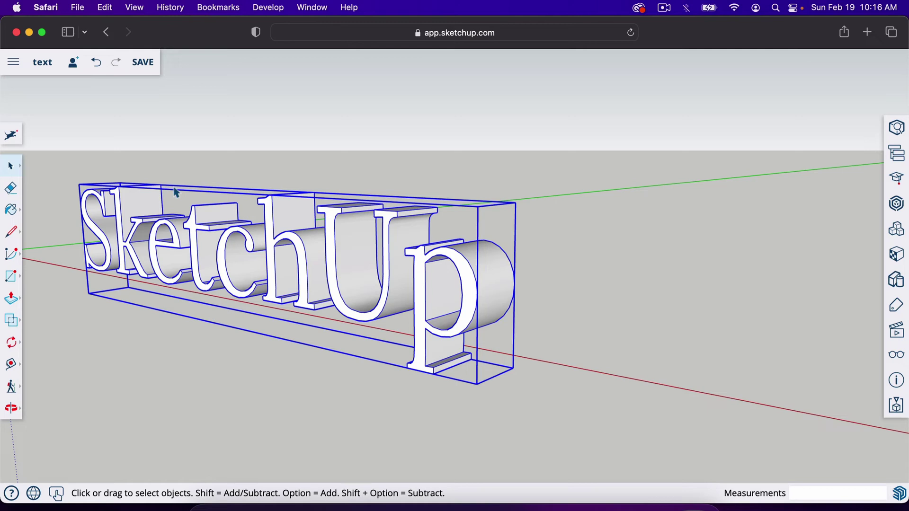
- Paint the 'SketchUp' text light wood instead of trial red Color A04, then grab it for moving
{"action": "key", "text": "b"}
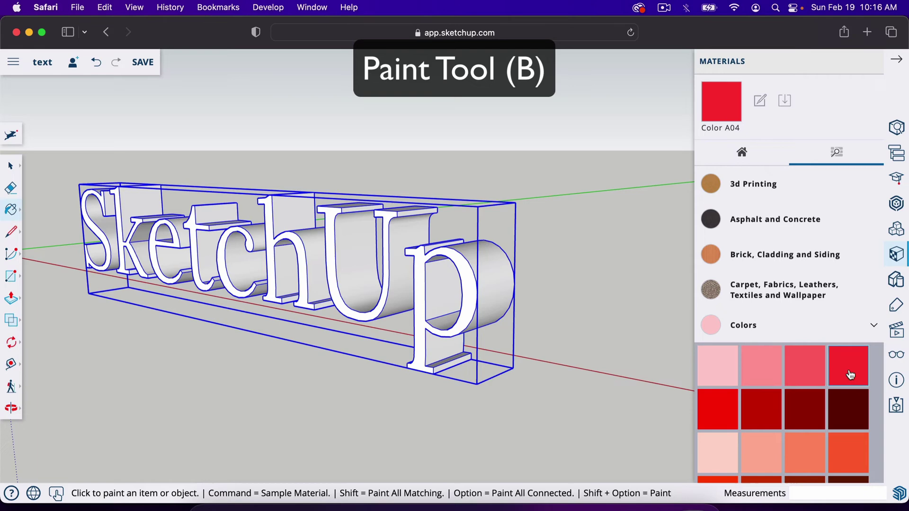
{"action": "left_click", "coordinate": [337, 223]}
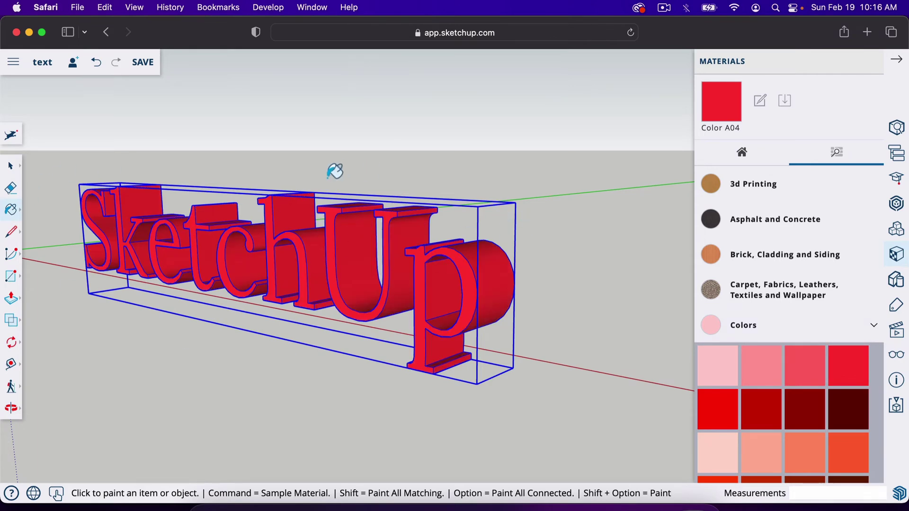
{"action": "scroll", "coordinate": [795, 255], "scroll_direction": "down", "scroll_amount": 10}
{"action": "scroll", "coordinate": [799, 257], "scroll_direction": "up", "scroll_amount": 10}
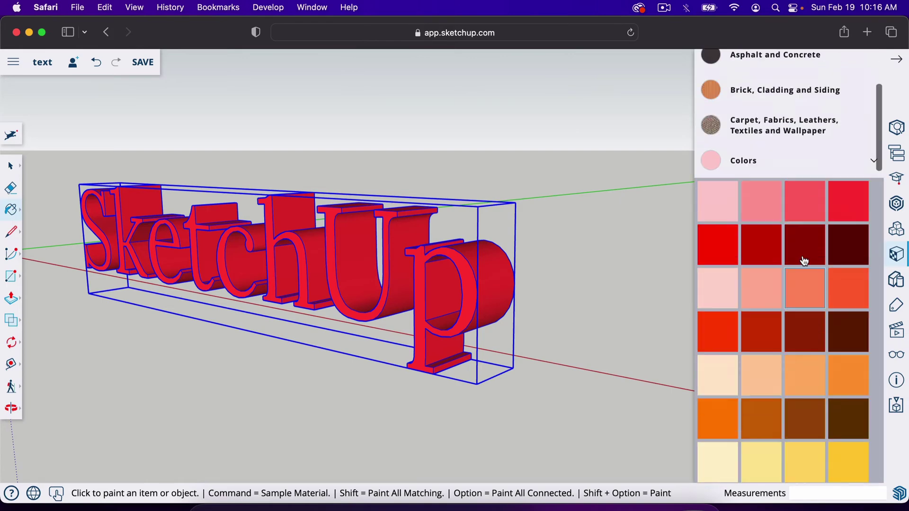
{"action": "left_click", "coordinate": [860, 152]}
{"action": "scroll", "coordinate": [829, 227], "scroll_direction": "down", "scroll_amount": 3}
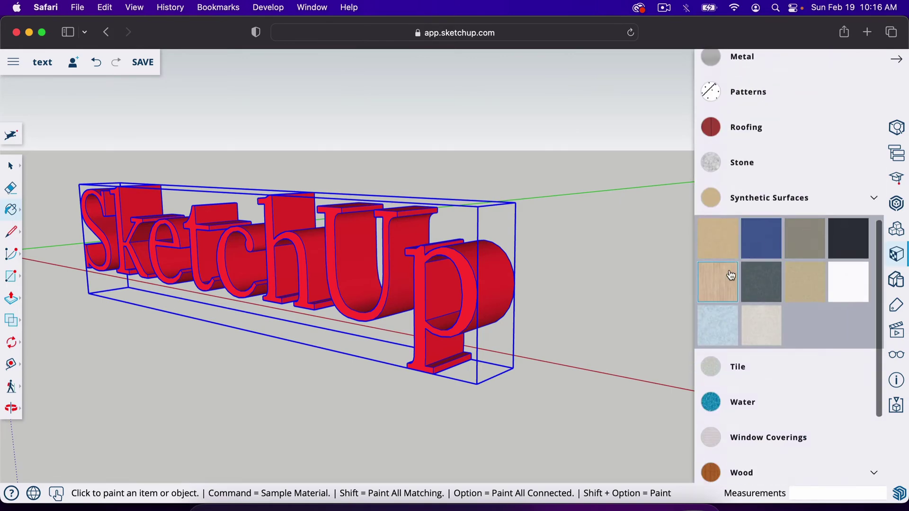
{"action": "left_click", "coordinate": [718, 282]}
{"action": "left_click", "coordinate": [390, 258]}
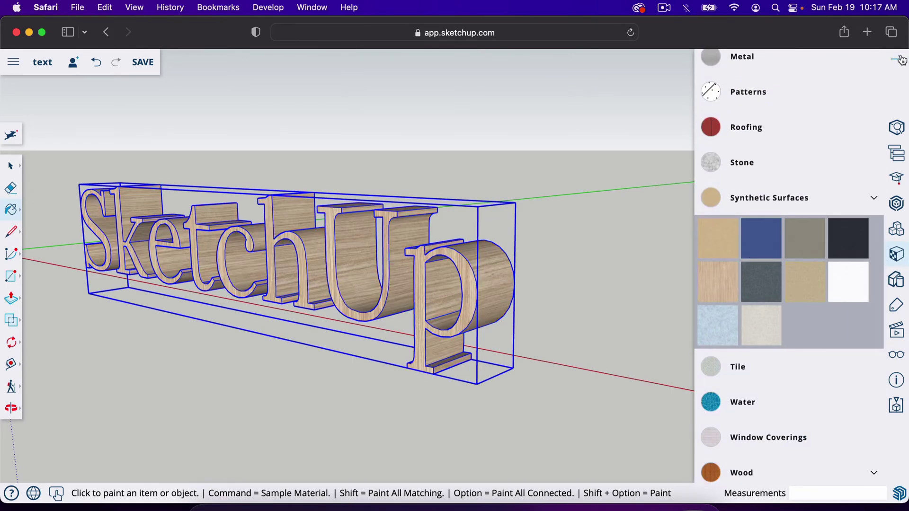
{"action": "left_click", "coordinate": [897, 60]}
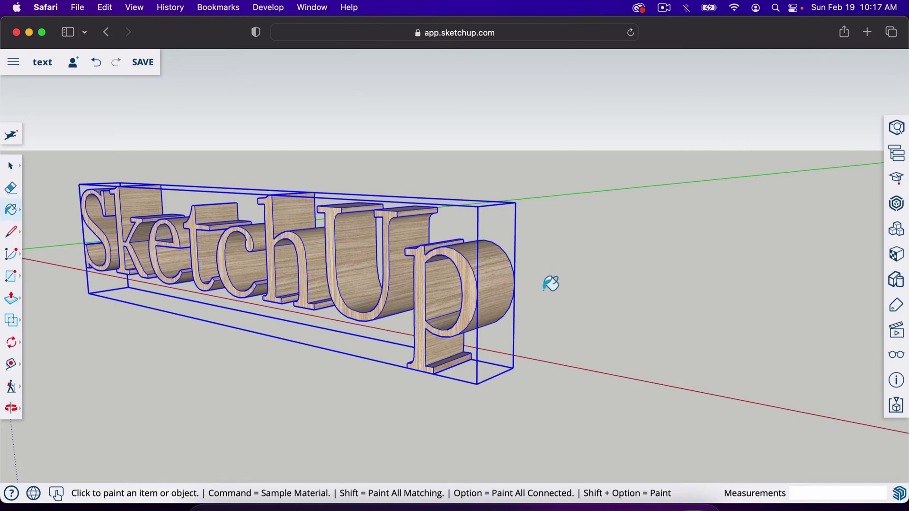
{"action": "key", "text": "m"}
{"action": "left_click", "coordinate": [477, 385]}
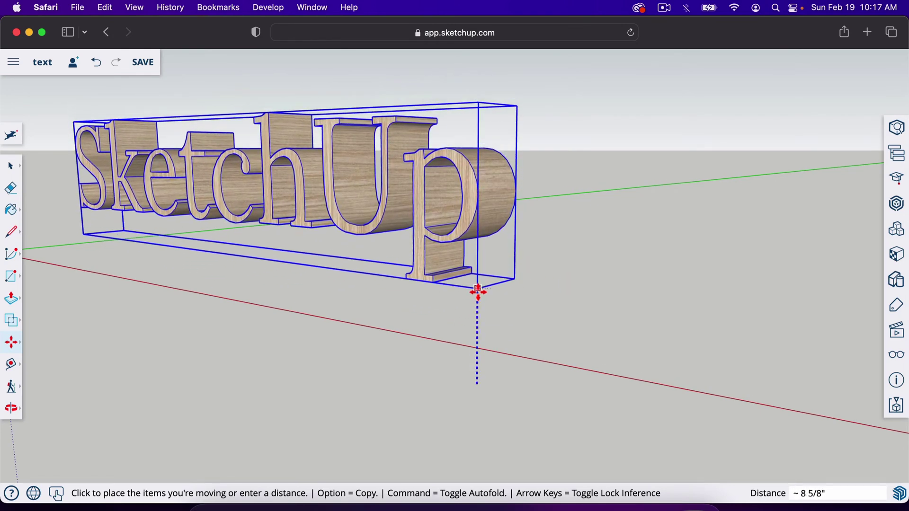
- Raise the wood 'SketchUp' text 30" straight up the blue axis and orbit to check it
{"action": "left_click", "coordinate": [495, 297]}
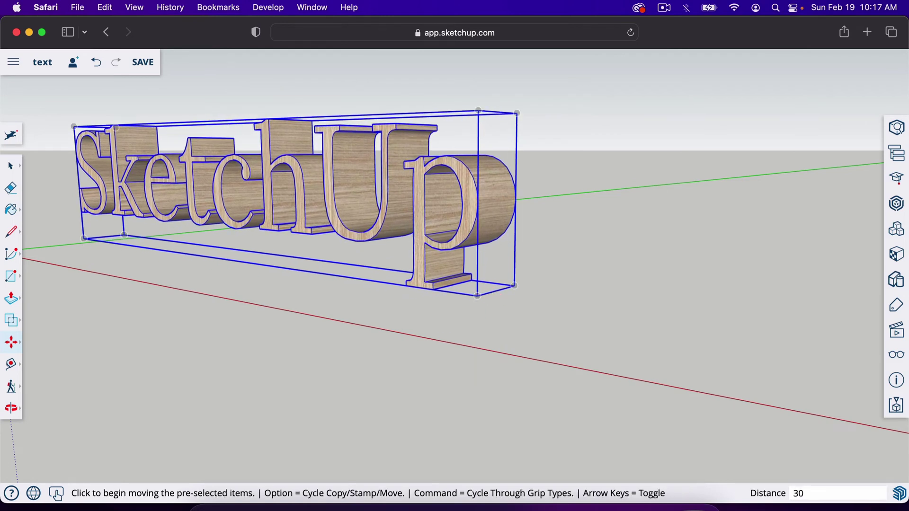
{"action": "type", "text": "30"}
{"action": "key", "text": "Return"}
{"action": "scroll", "coordinate": [333, 384], "scroll_direction": "down", "scroll_amount": 5}
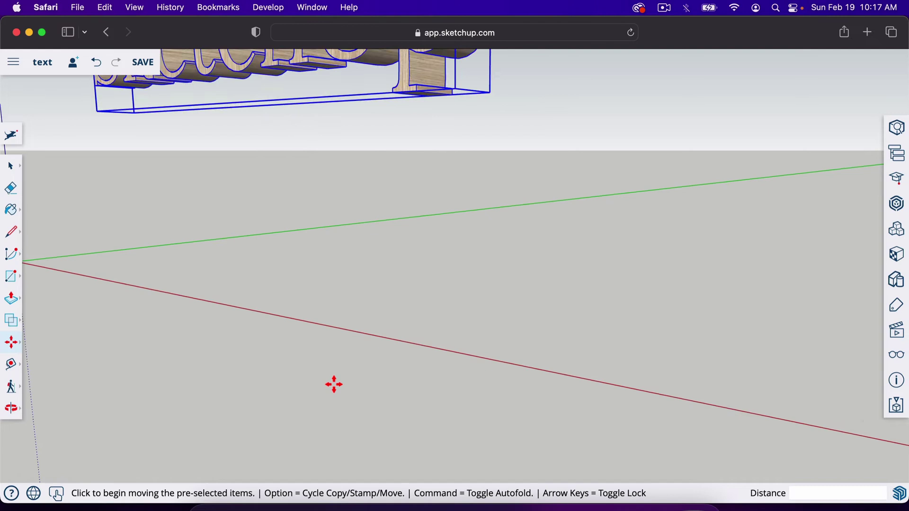
{"action": "scroll", "coordinate": [315, 228], "scroll_direction": "up", "scroll_amount": 1}
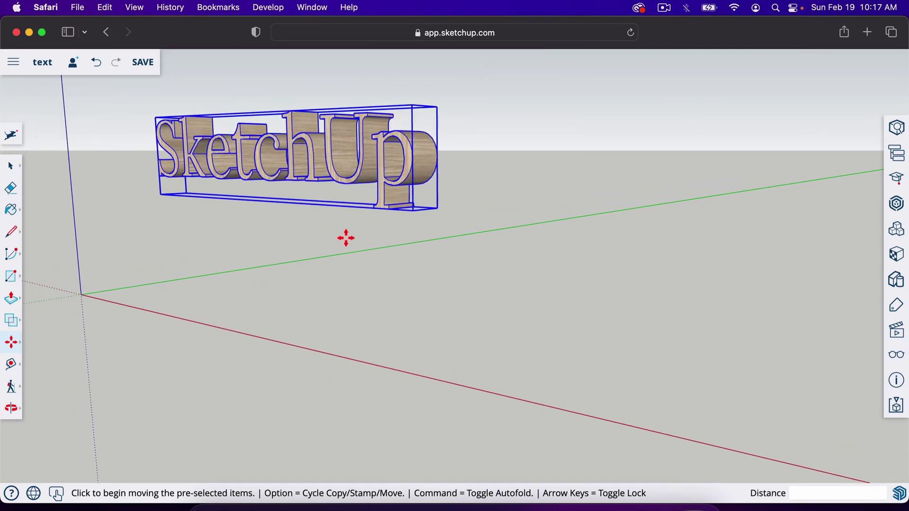
{"action": "key", "text": "o"}
{"action": "left_click_drag", "start_coordinate": [324, 269], "coordinate": [298, 288]}
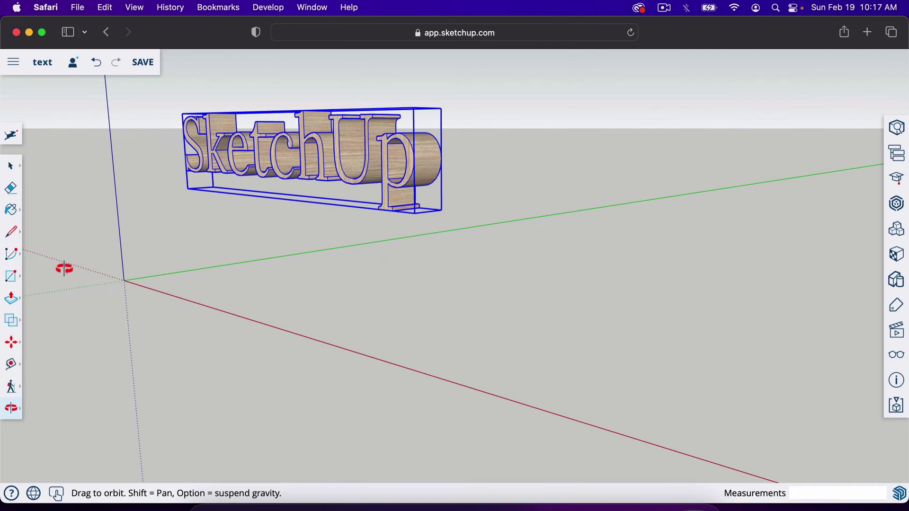
{"action": "left_click_drag", "start_coordinate": [440, 150], "coordinate": [445, 147]}
{"action": "scroll", "coordinate": [444, 146], "scroll_direction": "up", "scroll_amount": 10}
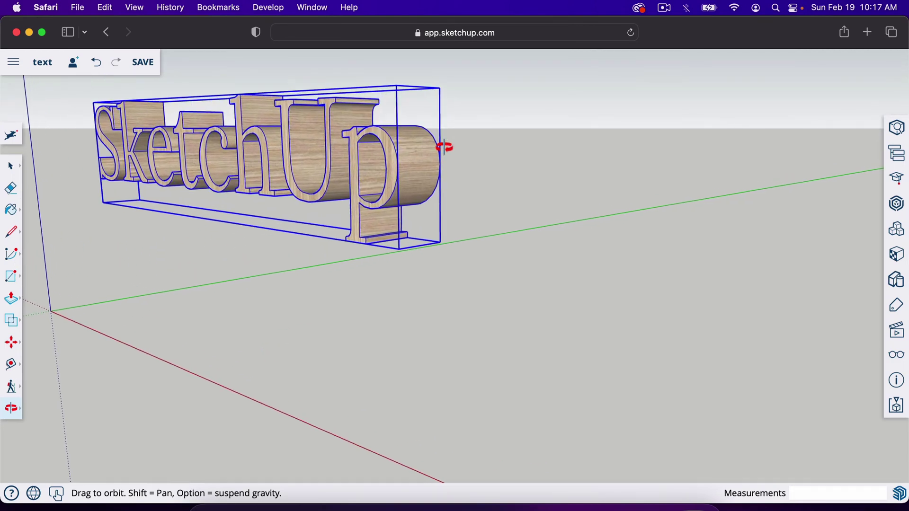
{"action": "key", "text": "space"}
{"action": "left_click", "coordinate": [486, 226]}
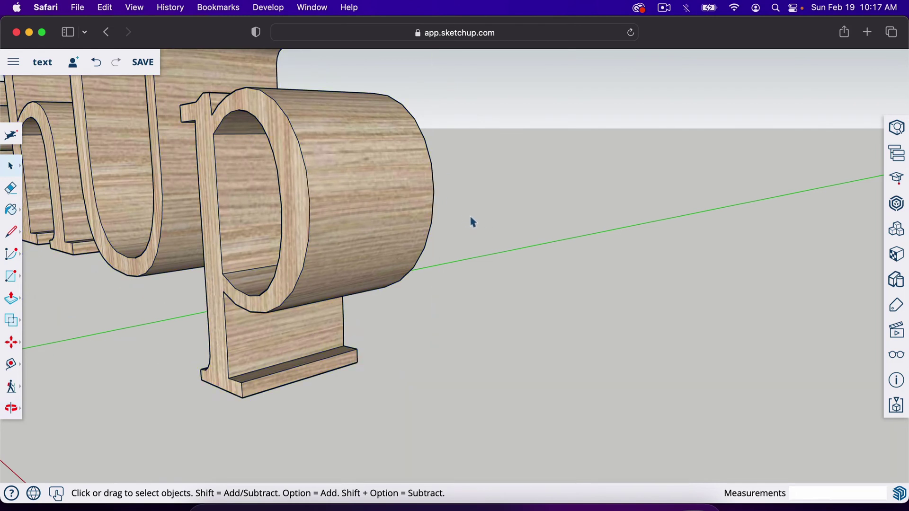
{"action": "key", "text": "t"}
{"action": "left_click", "coordinate": [308, 186]}
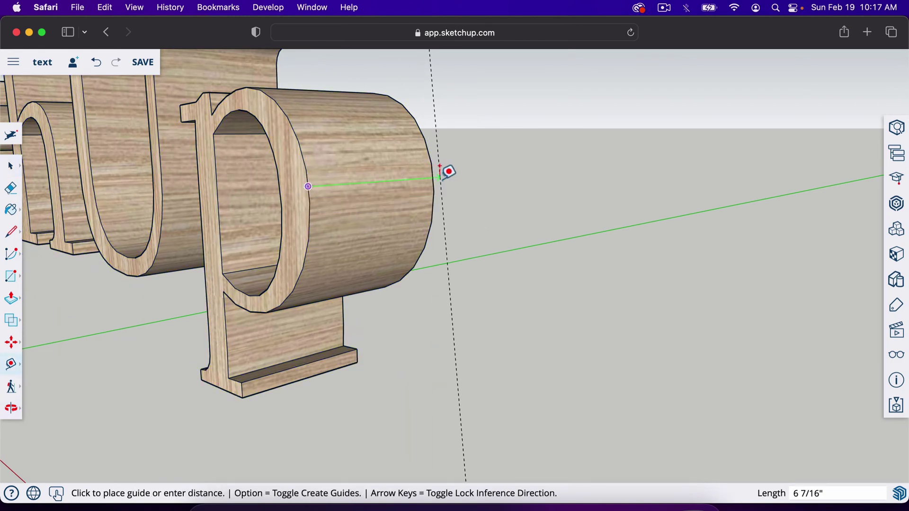
{"action": "key", "text": "space"}
{"action": "scroll", "coordinate": [493, 251], "scroll_direction": "down", "scroll_amount": 8}
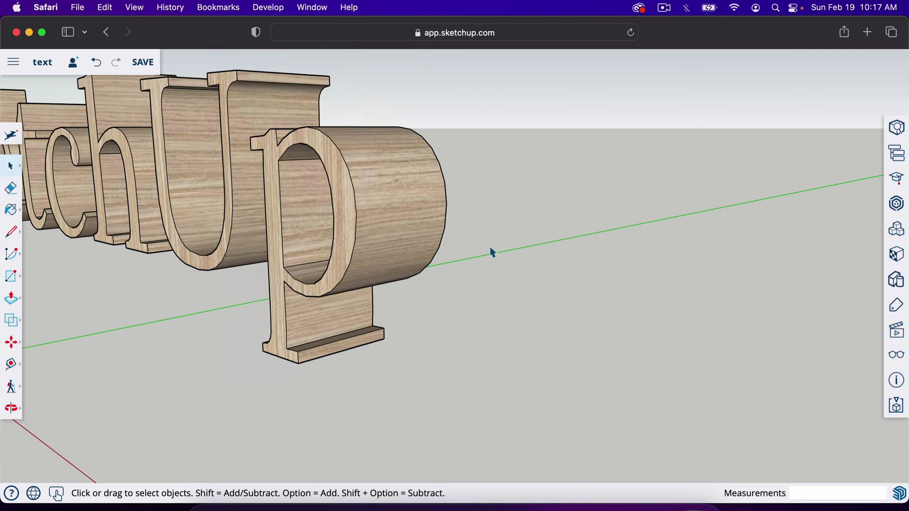
{"action": "key", "text": "o"}
{"action": "mouse_move", "coordinate": [367, 289]}
{"action": "left_mouse_down"}
{"action": "mouse_move", "coordinate": [538, 286]}
{"action": "mouse_move", "coordinate": [294, 304]}
{"action": "mouse_move", "coordinate": [355, 306]}
{"action": "mouse_move", "coordinate": [320, 287]}
{"action": "left_mouse_up"}
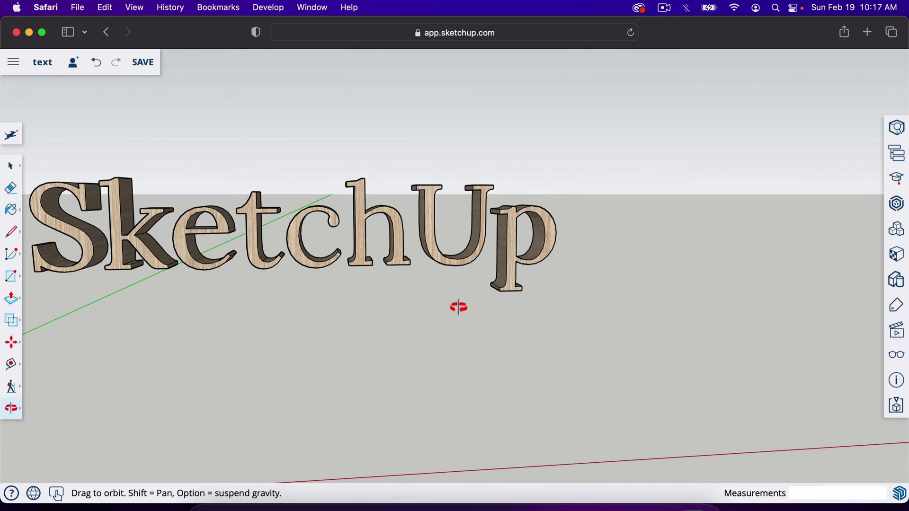
{"action": "left_click_drag", "start_coordinate": [486, 289], "coordinate": [459, 276]}
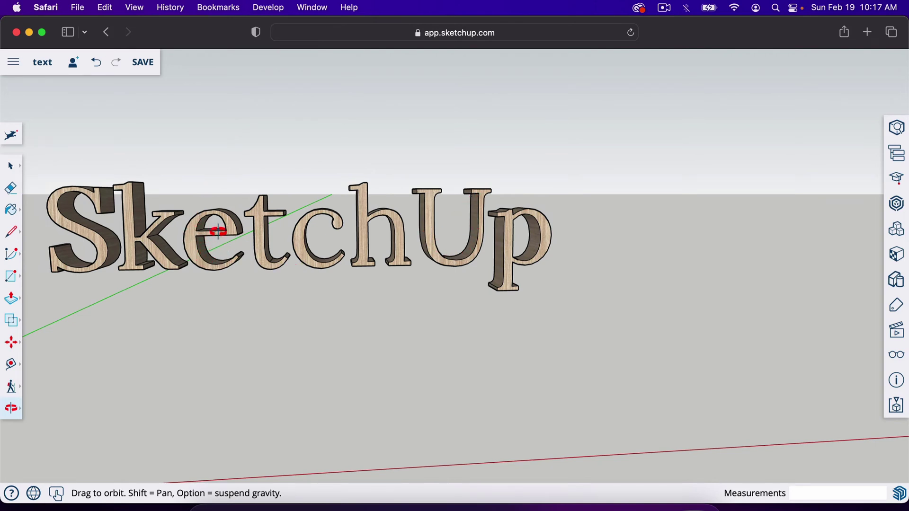
{"action": "mouse_move", "coordinate": [529, 309]}
{"action": "left_mouse_down"}
{"action": "mouse_move", "coordinate": [377, 328]}
{"action": "mouse_move", "coordinate": [229, 320]}
{"action": "left_mouse_up"}
- Create 3D Text 'Design' using the Playball font, 3' height and 8" extrusion
{"action": "left_click", "coordinate": [13, 284]}
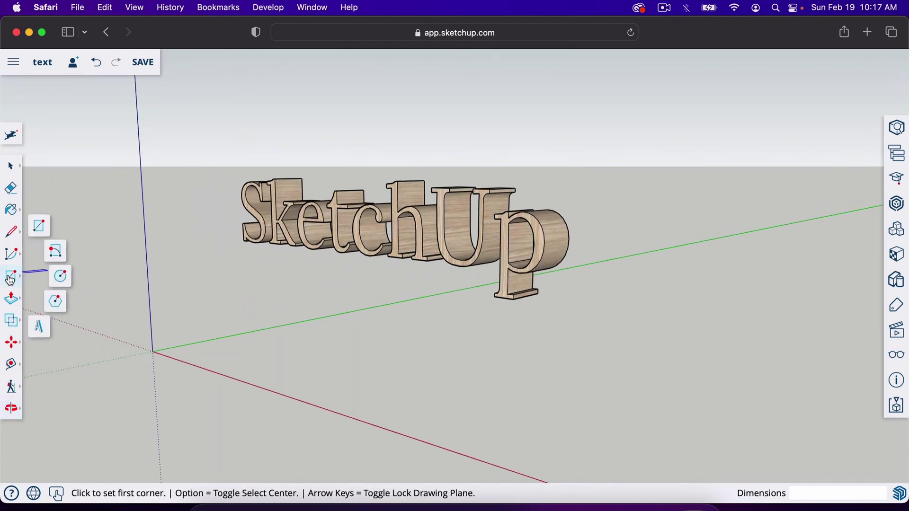
{"action": "left_click", "coordinate": [41, 331]}
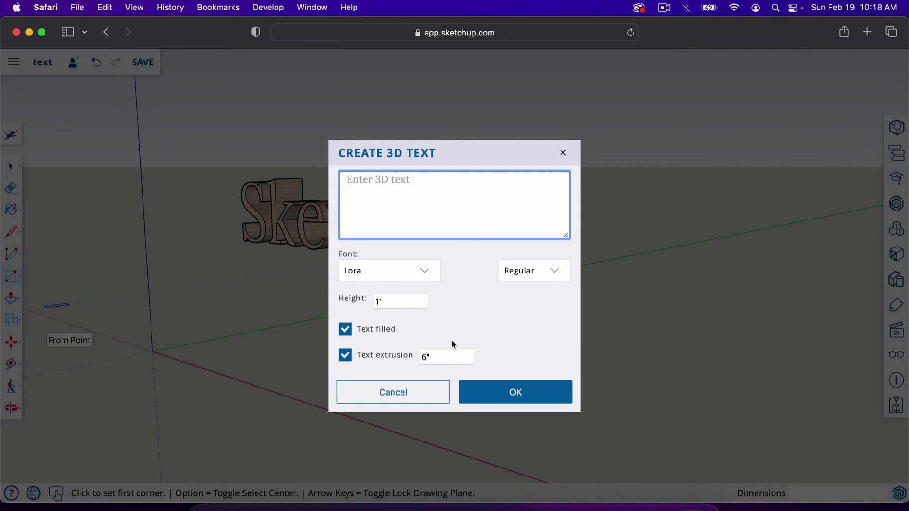
{"action": "left_click", "coordinate": [432, 358]}
{"action": "type", "text": "8"}
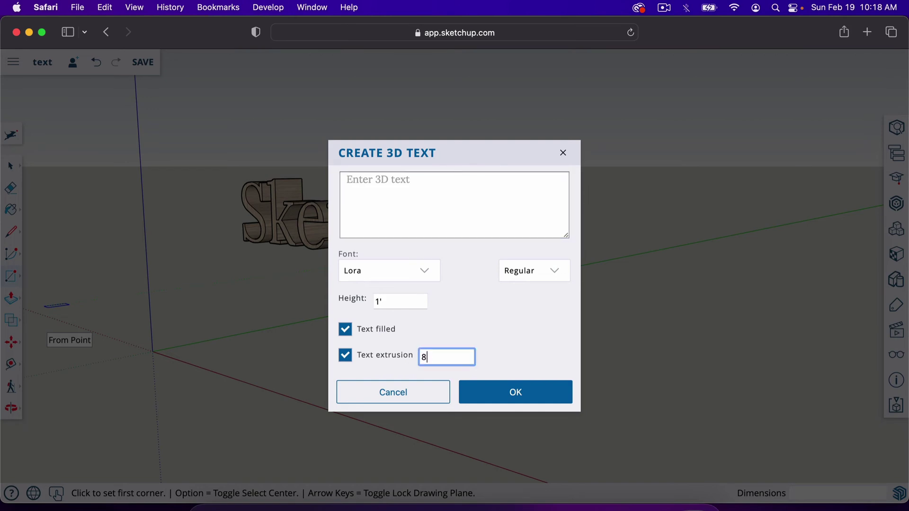
{"action": "type", "text": "\""}
{"action": "left_click", "coordinate": [385, 303]}
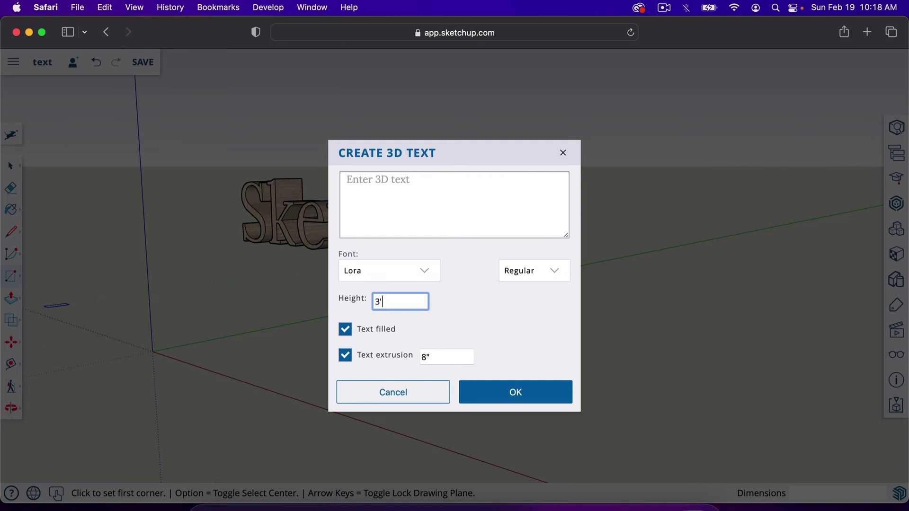
{"action": "left_click", "coordinate": [384, 274]}
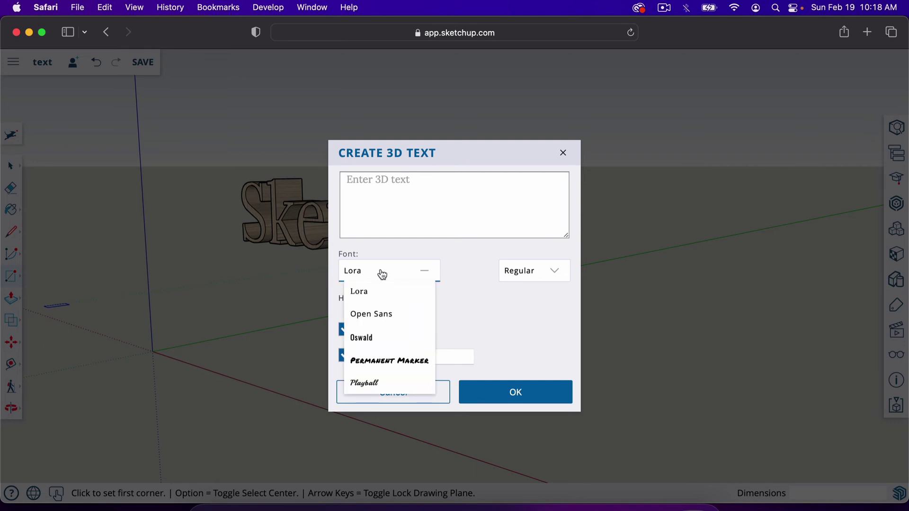
{"action": "left_click", "coordinate": [384, 382]}
{"action": "left_click", "coordinate": [393, 188]}
{"action": "type", "text": "Design"}
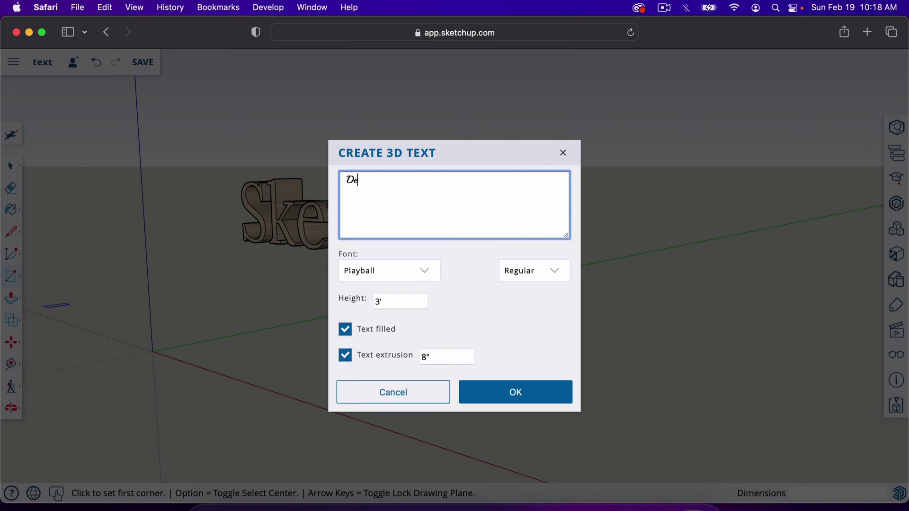
{"action": "left_click", "coordinate": [521, 393]}
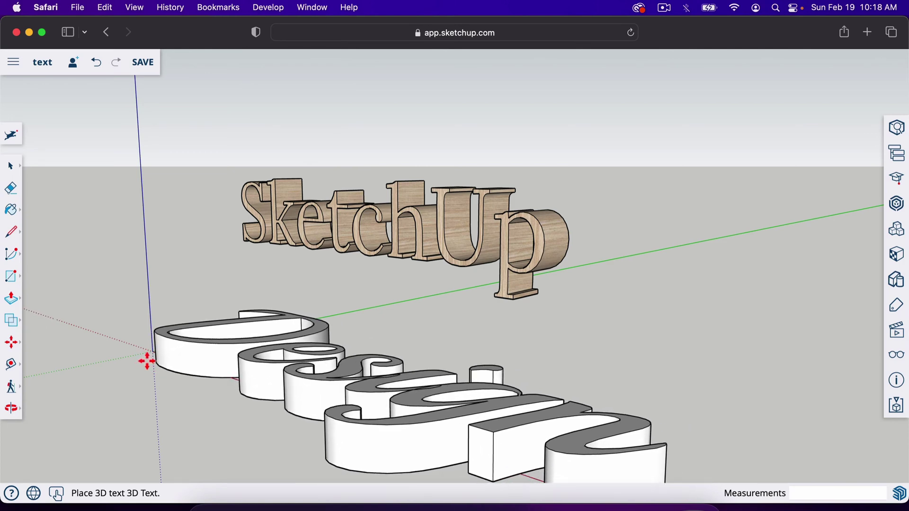
- Place the 'Design' text at the origin and move the 'SketchUp' lettering up the blue axis
{"action": "left_click", "coordinate": [147, 361]}
{"action": "scroll", "coordinate": [147, 361], "scroll_direction": "down", "scroll_amount": 3}
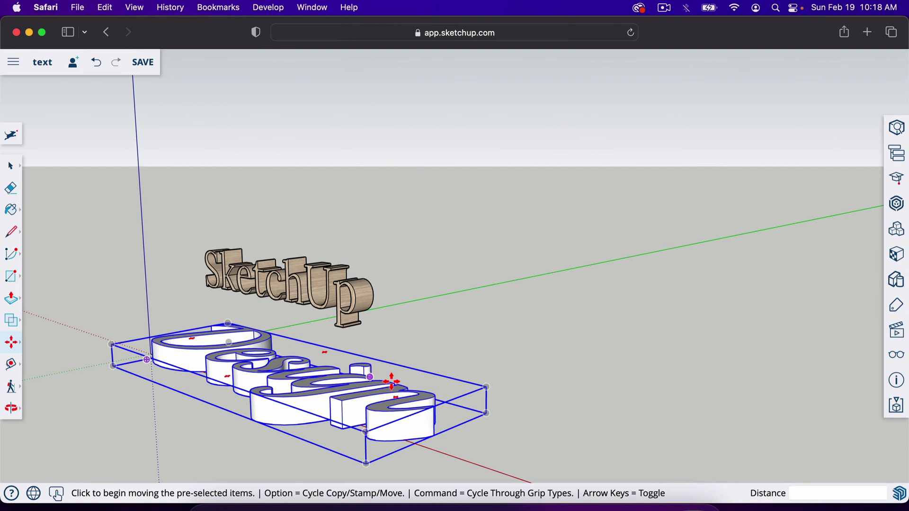
{"action": "key", "text": "space"}
{"action": "left_click", "coordinate": [349, 305]}
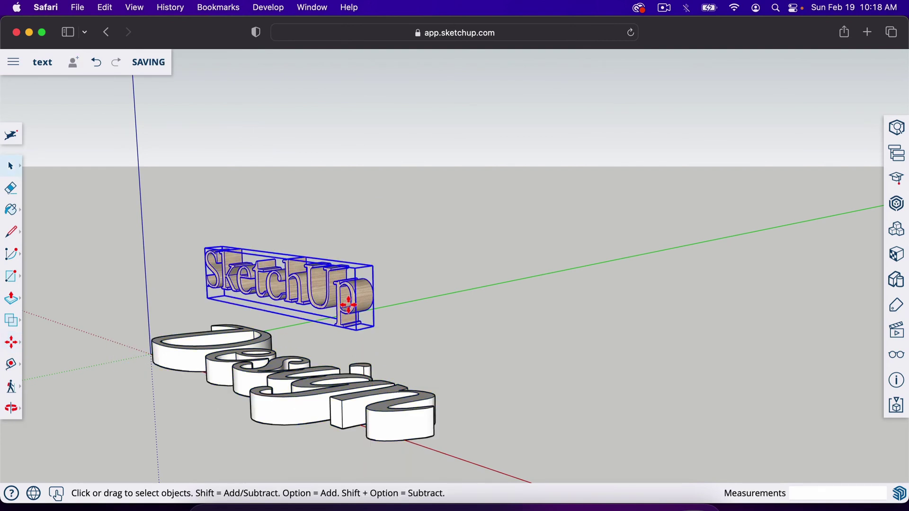
{"action": "key", "text": "m"}
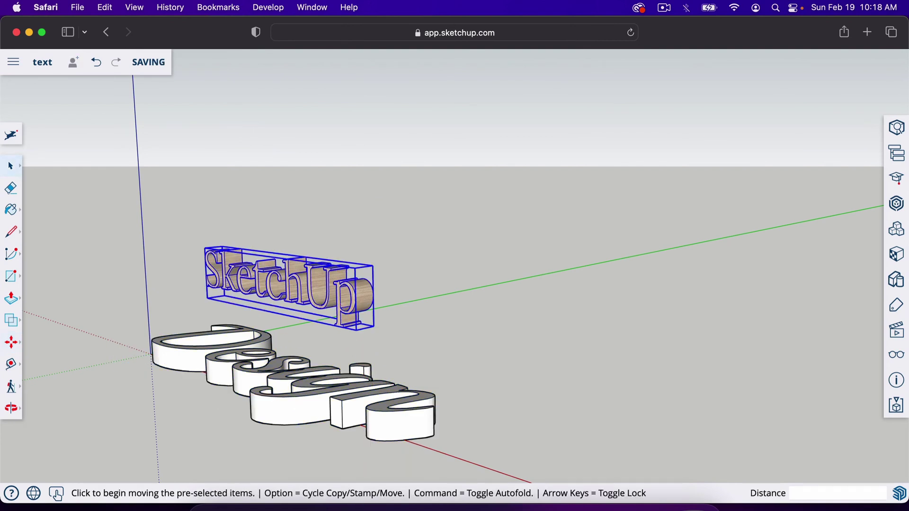
{"action": "left_click", "coordinate": [355, 333]}
{"action": "left_click", "coordinate": [356, 311]}
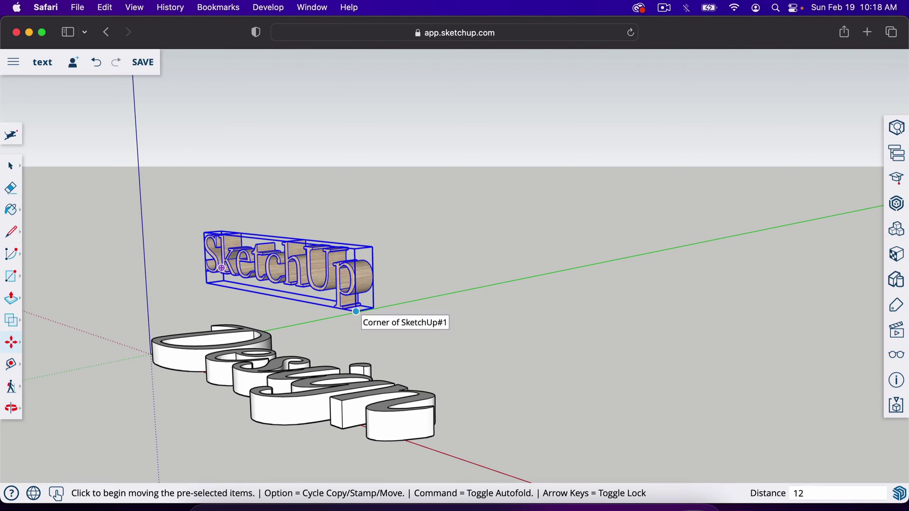
{"action": "key", "text": "space"}
{"action": "scroll", "coordinate": [410, 419], "scroll_direction": "up", "scroll_amount": 3}
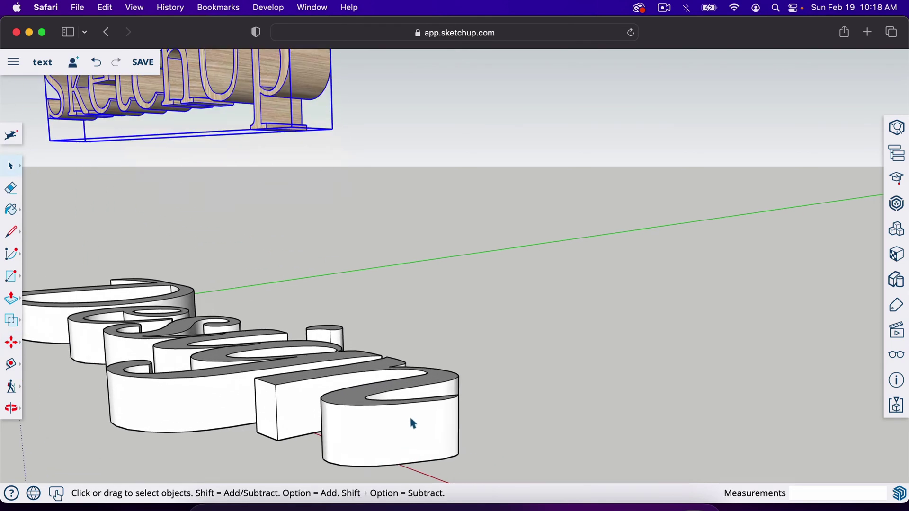
- Rotate the 'Design' lettering 90° about its bottom corner to stand it upright
{"action": "left_click", "coordinate": [410, 420]}
{"action": "key", "text": "q"}
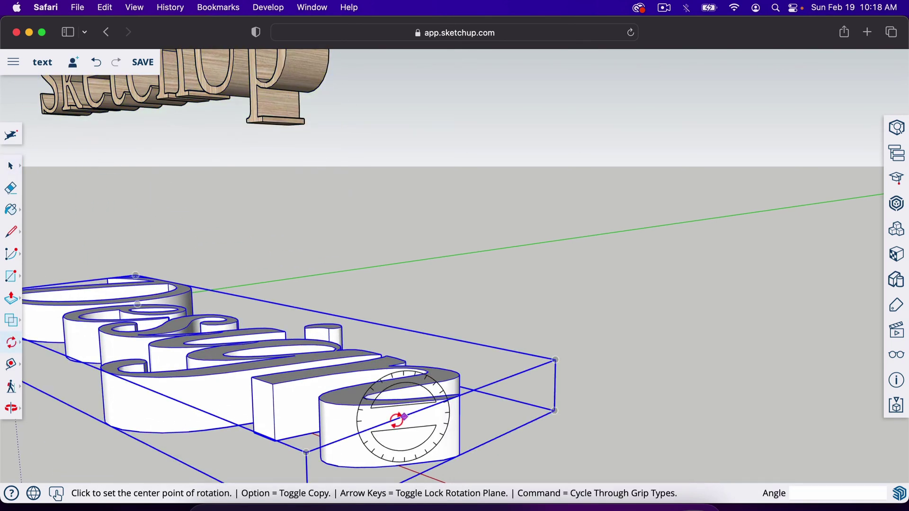
{"action": "scroll", "coordinate": [396, 421], "scroll_direction": "down", "scroll_amount": 5}
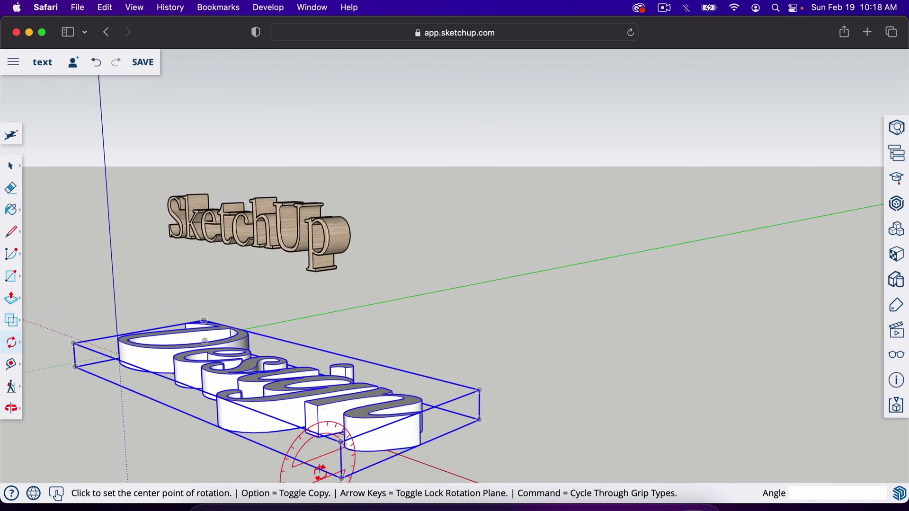
{"action": "left_click", "coordinate": [342, 478]}
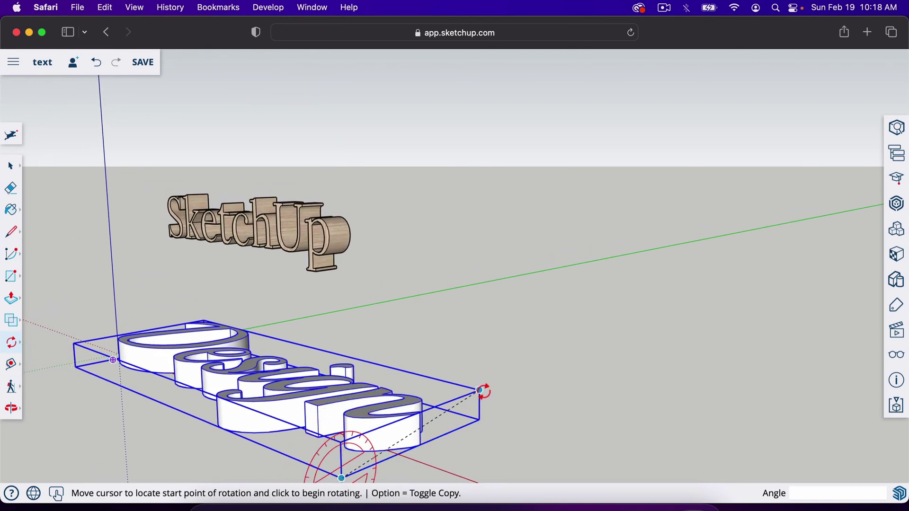
{"action": "left_click", "coordinate": [479, 390]}
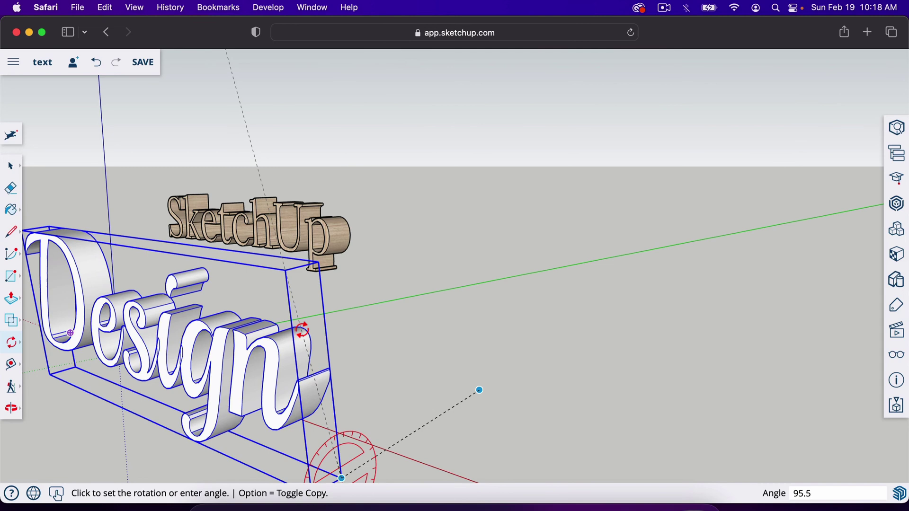
{"action": "key", "text": "Return"}
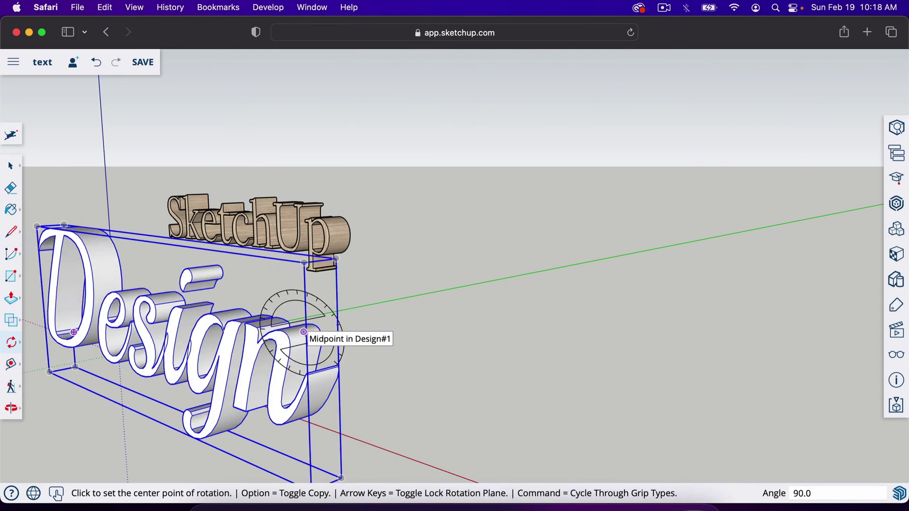
- Move the upright 'Design' lettering along the green axis beneath 'SketchUp'
{"action": "scroll", "coordinate": [289, 317], "scroll_direction": "down", "scroll_amount": 4}
{"action": "key", "text": "m"}
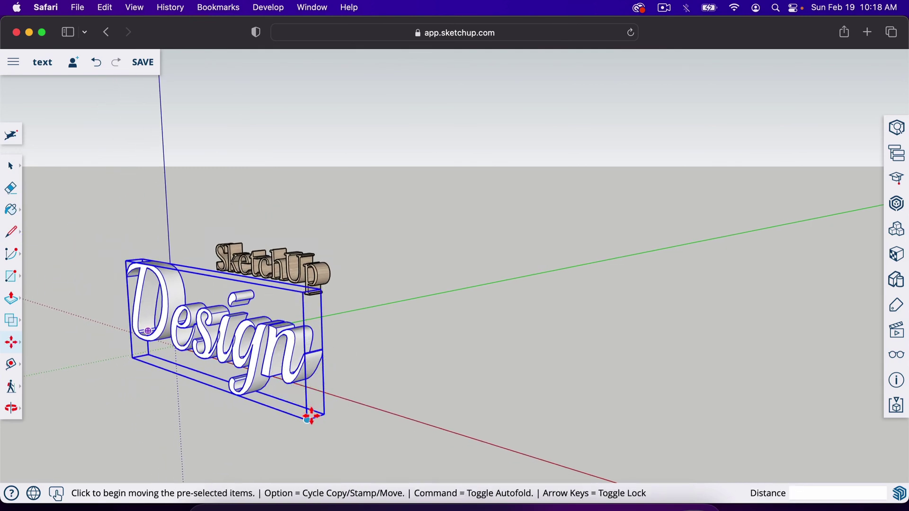
{"action": "left_click", "coordinate": [325, 416]}
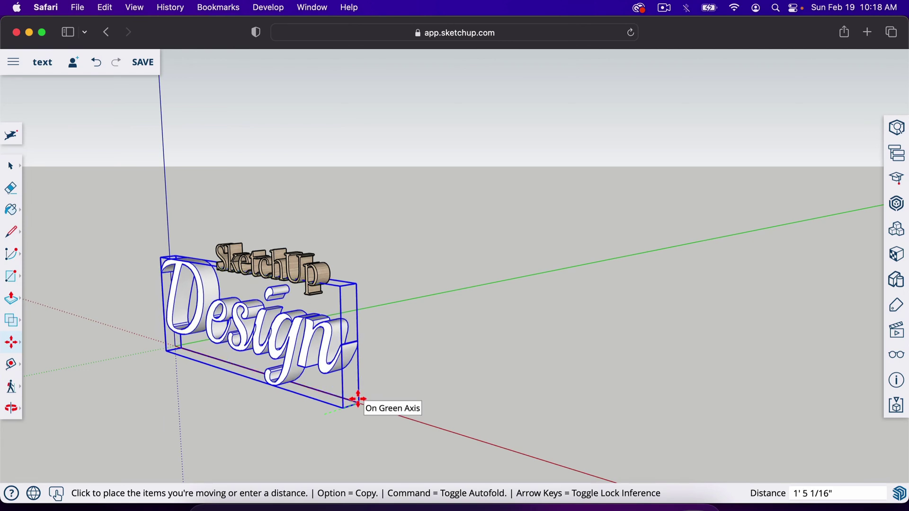
{"action": "left_click", "coordinate": [357, 399]}
{"action": "key", "text": "space"}
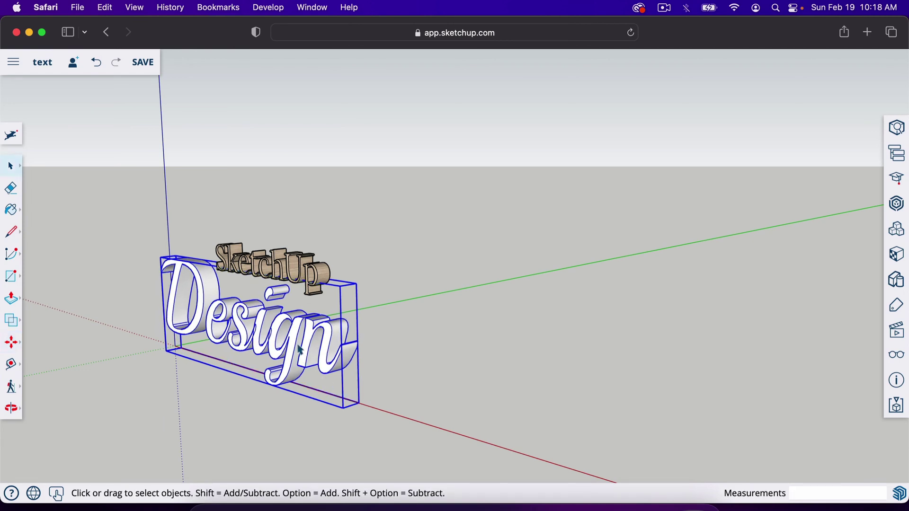
- Paint the 'Design' lettering with a dark wood swatch, close Materials and deselect
{"action": "key", "text": "b"}
{"action": "scroll", "coordinate": [750, 278], "scroll_direction": "down", "scroll_amount": 10}
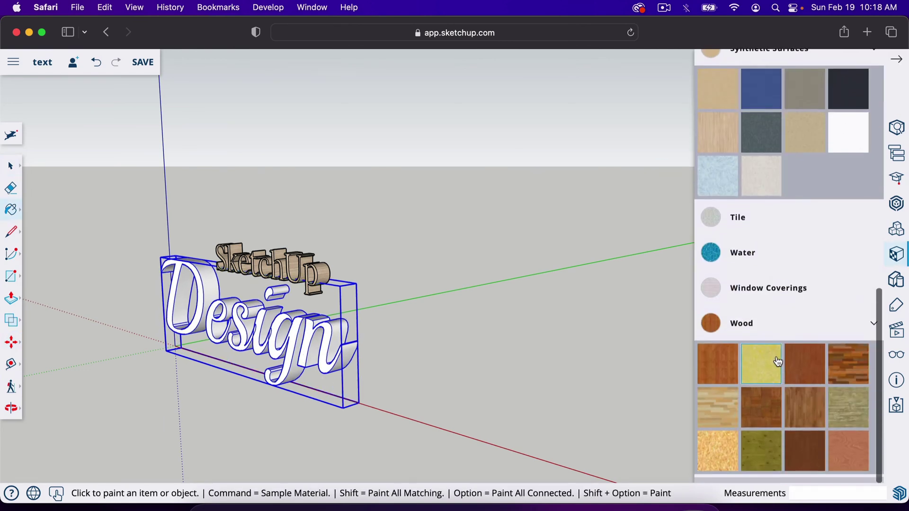
{"action": "left_click", "coordinate": [297, 326]}
{"action": "left_click", "coordinate": [896, 59]}
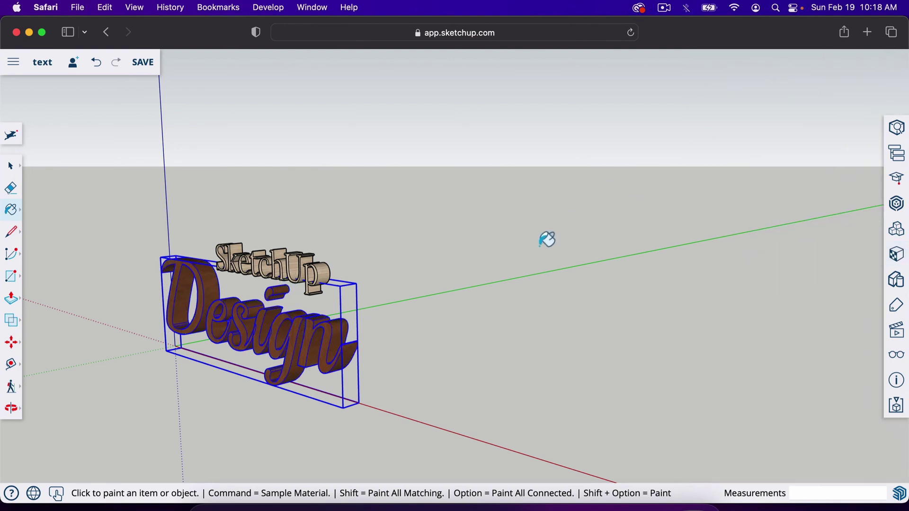
{"action": "key", "text": "space"}
{"action": "left_click", "coordinate": [403, 290]}
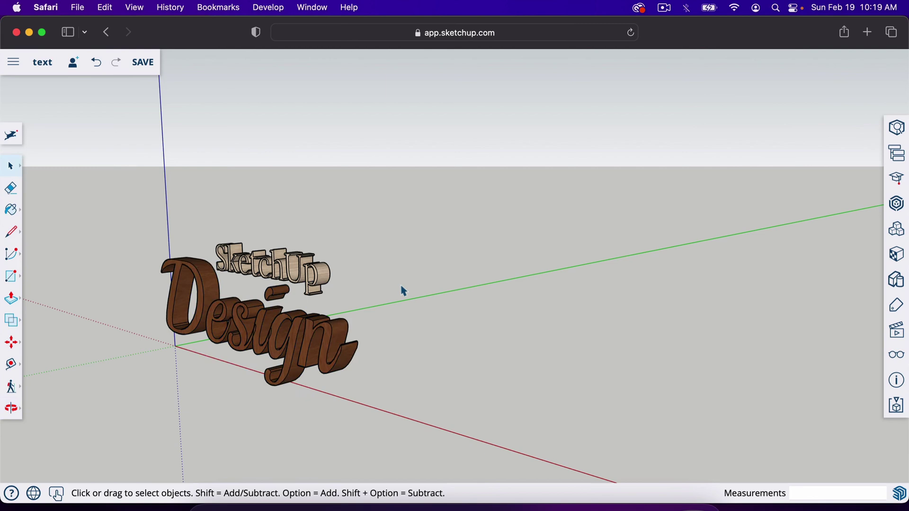
- Orbit and zoom to view the light-wood 'SketchUp' and dark-wood 'Design' lettering from front and angled views
{"action": "key", "text": "o"}
{"action": "left_click_drag", "start_coordinate": [396, 290], "coordinate": [311, 309]}
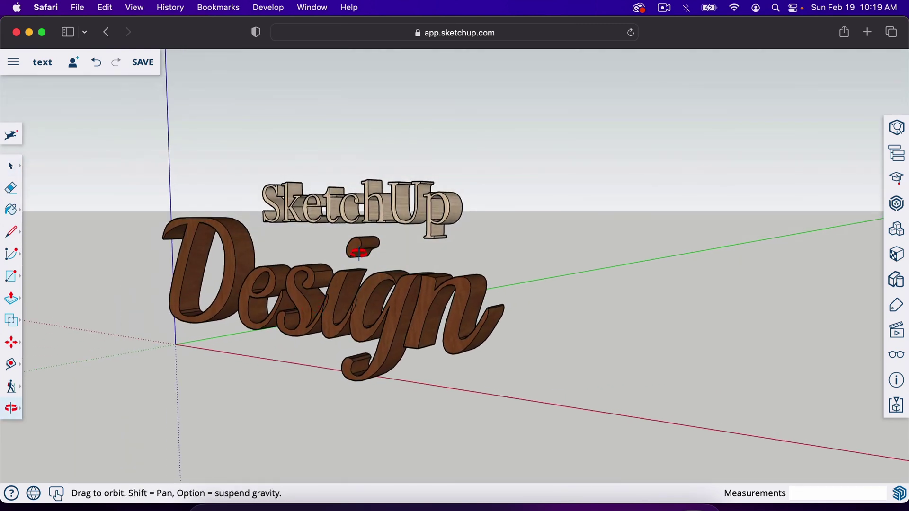
{"action": "scroll", "coordinate": [358, 253], "scroll_direction": "up", "scroll_amount": 6}
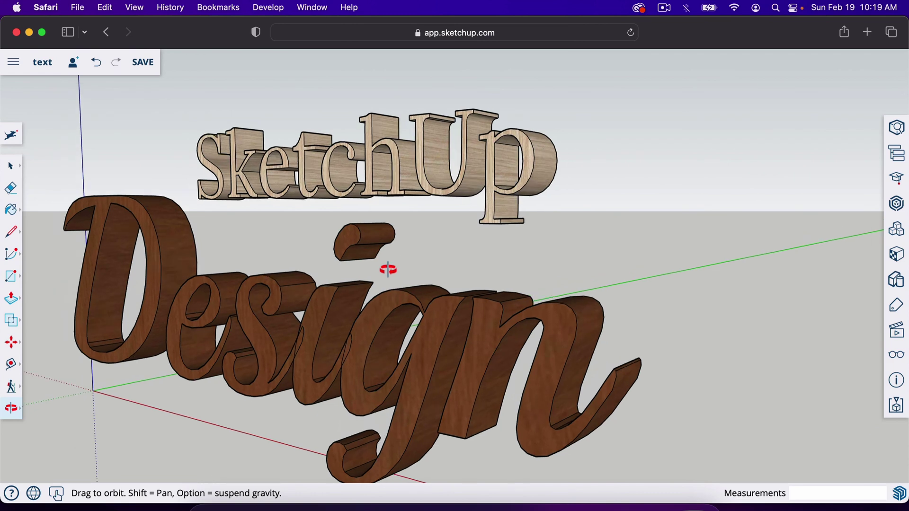
{"action": "left_click_drag", "start_coordinate": [278, 177], "coordinate": [298, 273]}
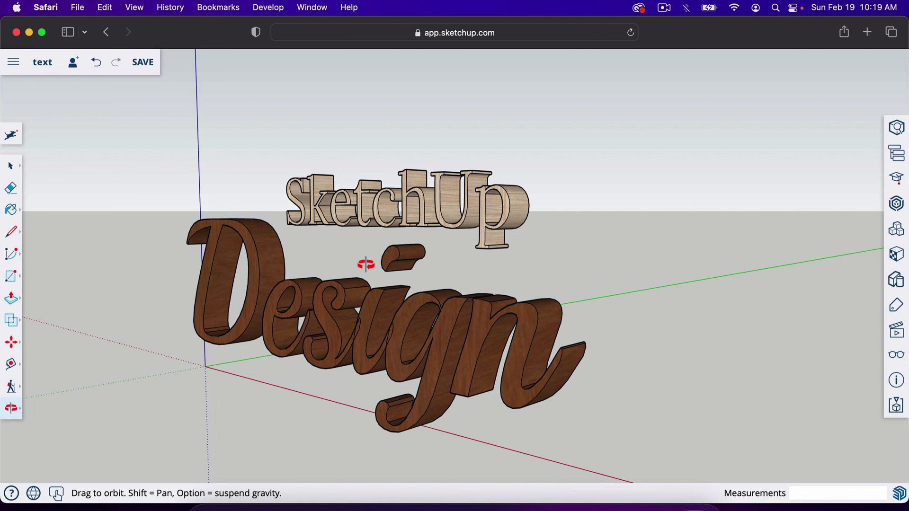
{"action": "left_click_drag", "start_coordinate": [465, 308], "coordinate": [412, 306]}
{"action": "left_click_drag", "start_coordinate": [365, 271], "coordinate": [445, 264]}
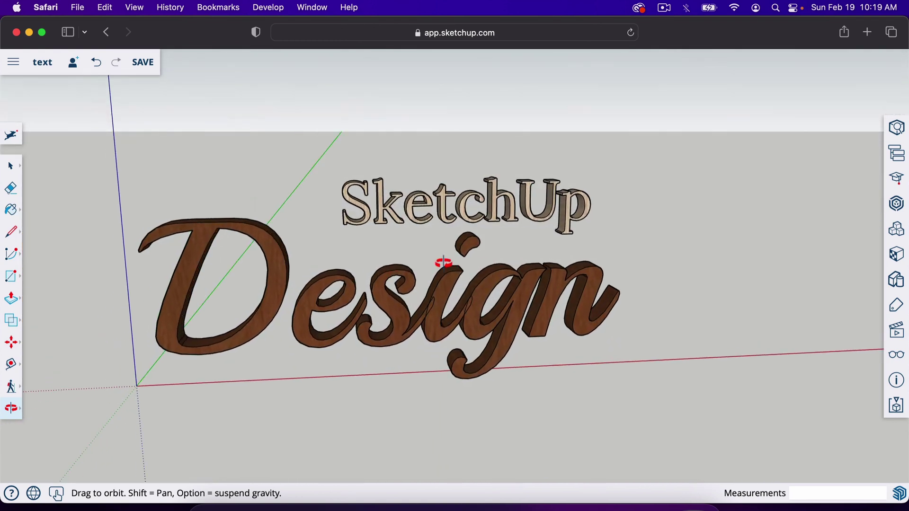
{"action": "scroll", "coordinate": [501, 276], "scroll_direction": "up", "scroll_amount": 3}
{"action": "scroll", "coordinate": [501, 276], "scroll_direction": "down", "scroll_amount": 3}
{"action": "left_click_drag", "start_coordinate": [385, 274], "coordinate": [407, 270]}
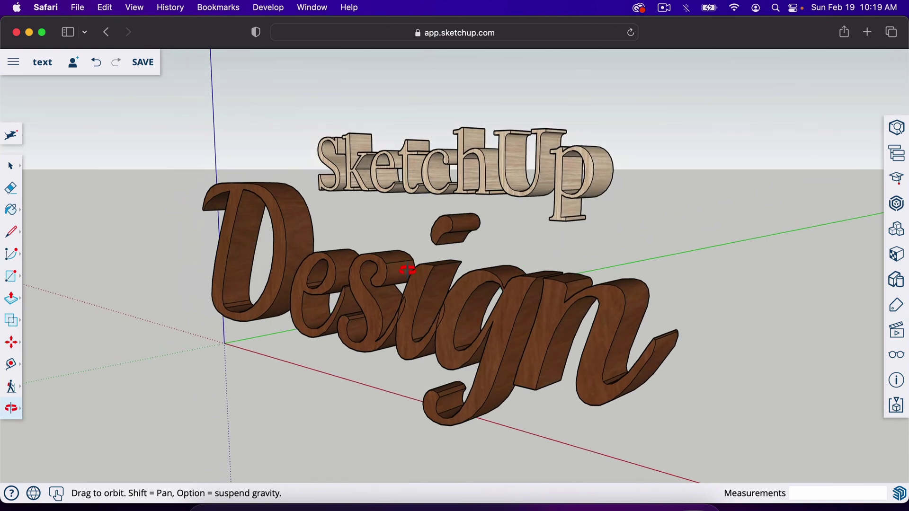